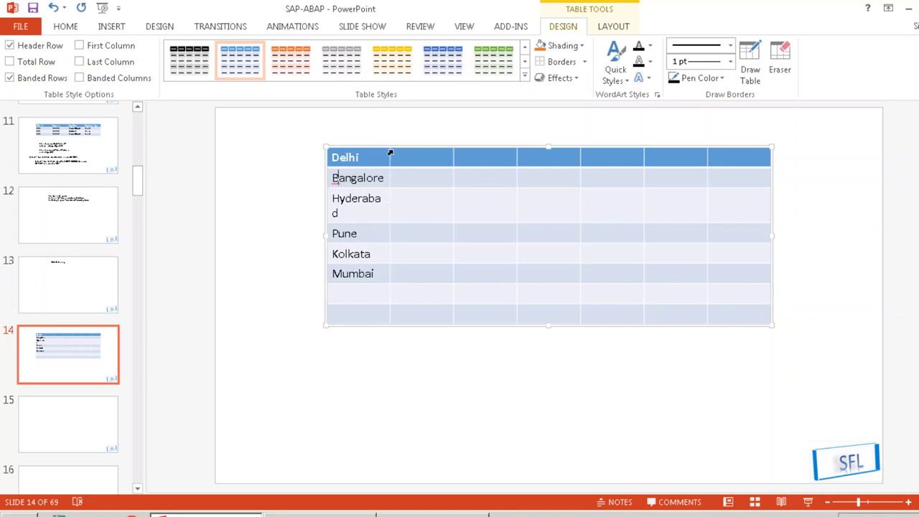
Widen the first column of the city table on slide 14 so that each city name fits on one line.
drag(388, 159, 406, 157)
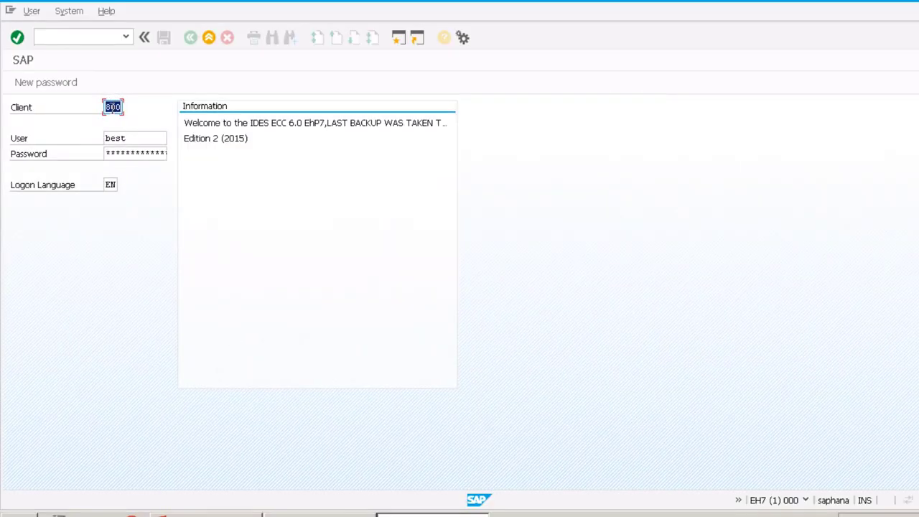
click(106, 106)
key(shift+End)
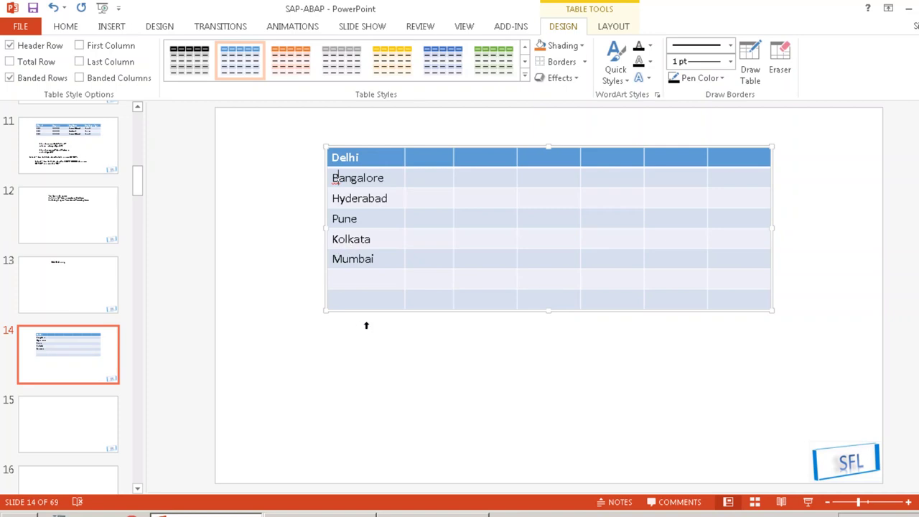
click(68, 28)
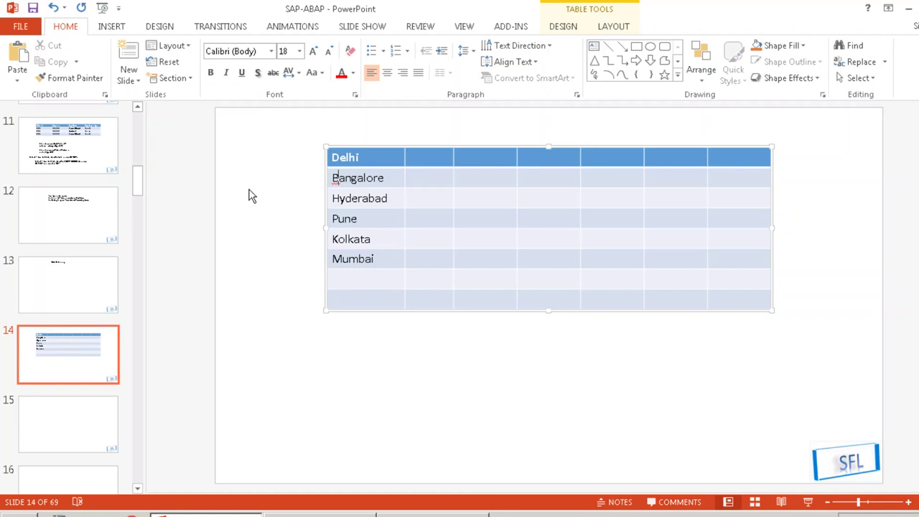
click(377, 163)
drag(391, 177, 332, 178)
click(370, 198)
Switch to the SAP logon screen and change the client to 300.
key(alt+Tab)
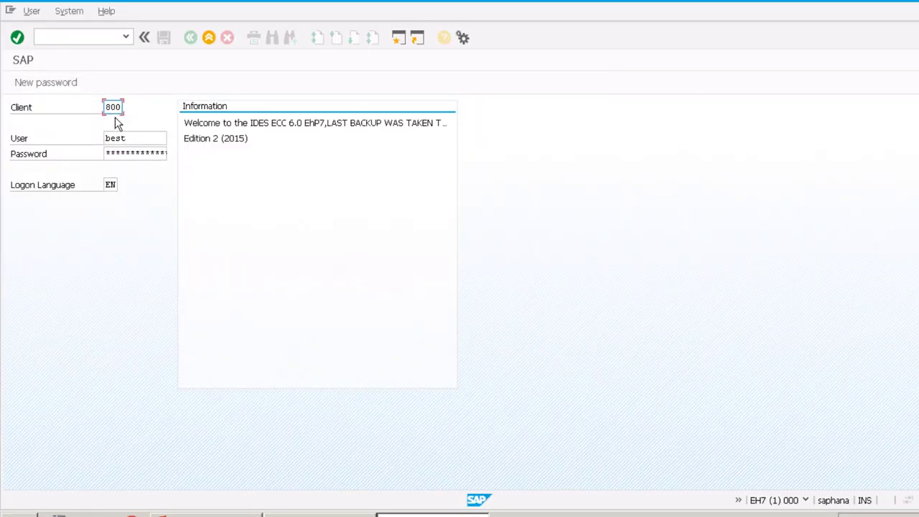
click(105, 107)
text(1)
key(BackSpace)
text(2)
key(BackSpace)
text(3)
mouse_move(161, 514)
mouse_move(208, 514)
click(205, 495)
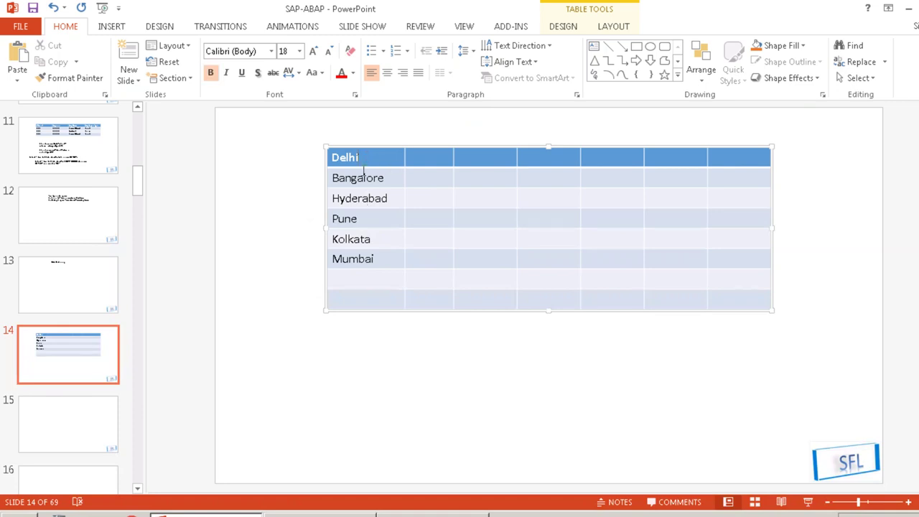
key(alt+Tab)
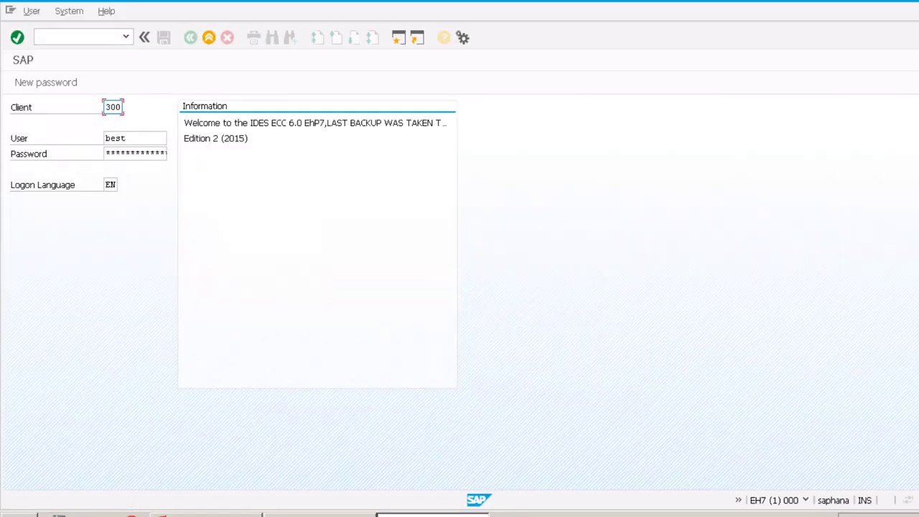
key(alt+Tab)
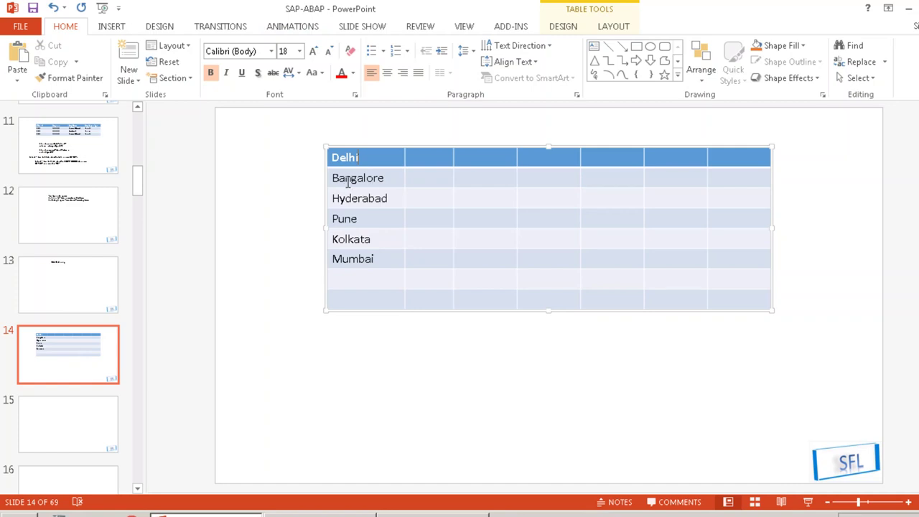
drag(387, 179, 341, 176)
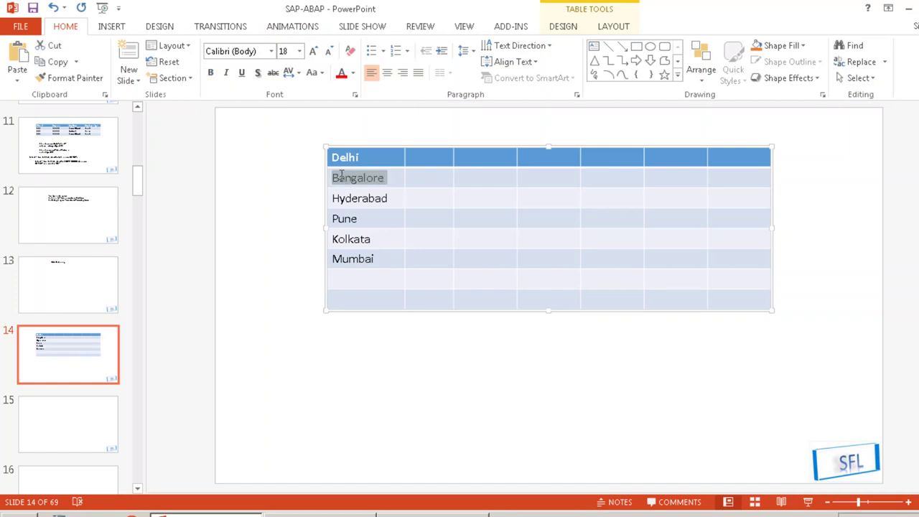
click(380, 204)
double_click(334, 196)
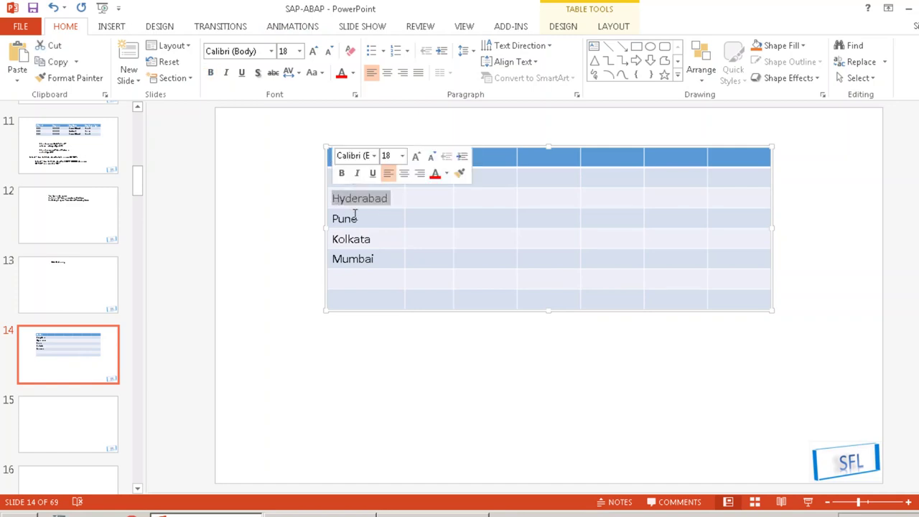
click(338, 218)
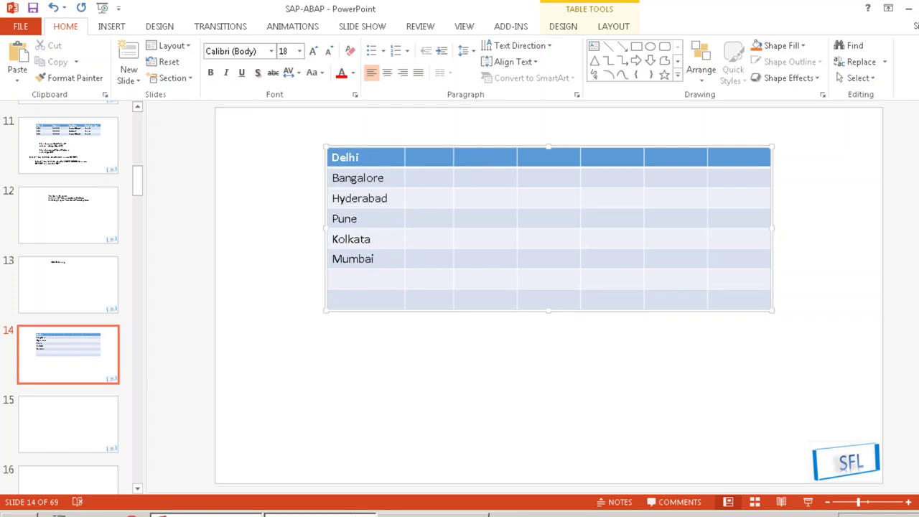
click(320, 513)
key(alt+Tab)
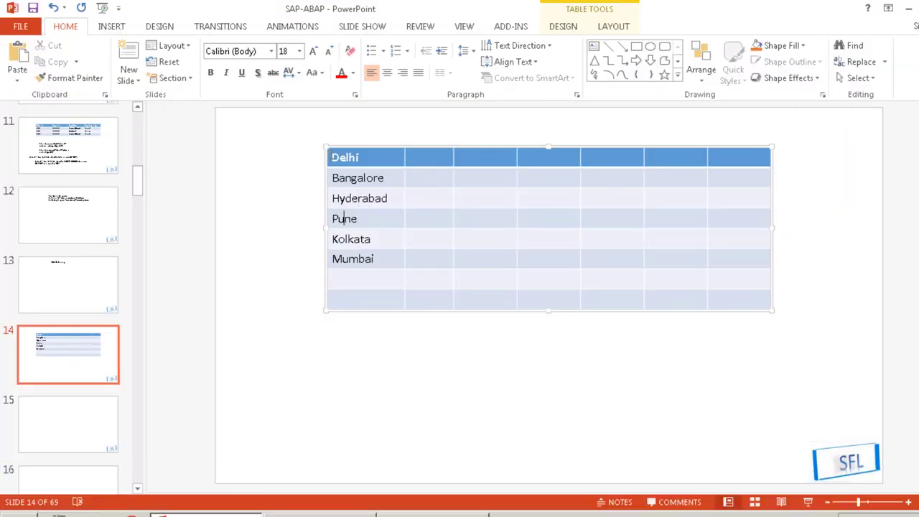
Return to the SAP logon screen, set the client to 800 and log on with the prefilled credentials.
click(69, 294)
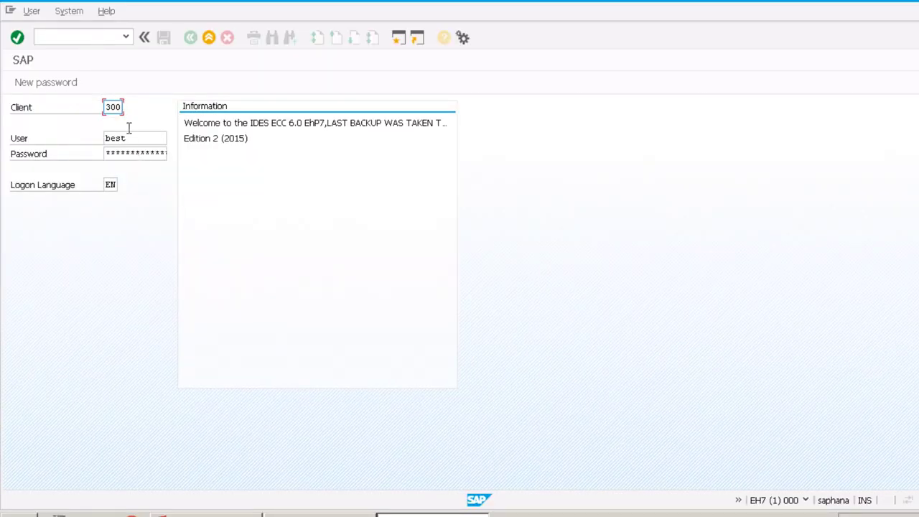
key(BackSpace)
text(80)
key(Tab)
key(Tab)
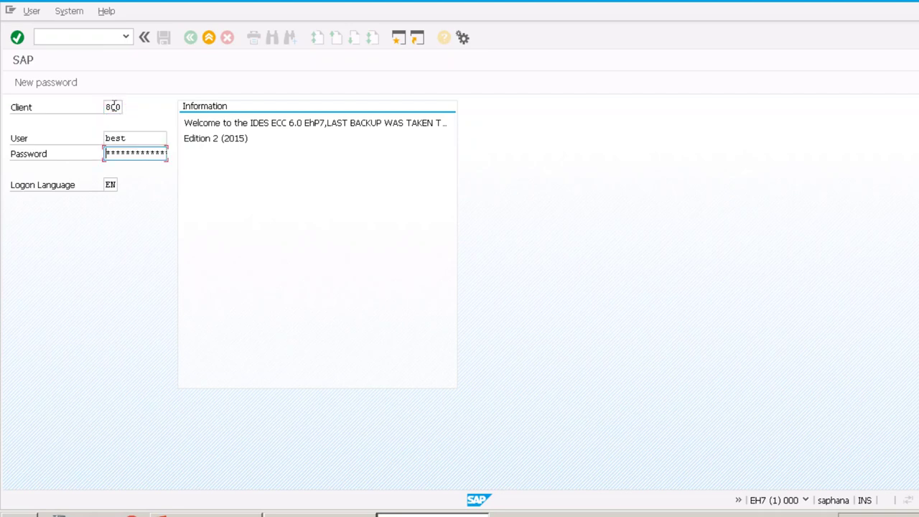
key(Return)
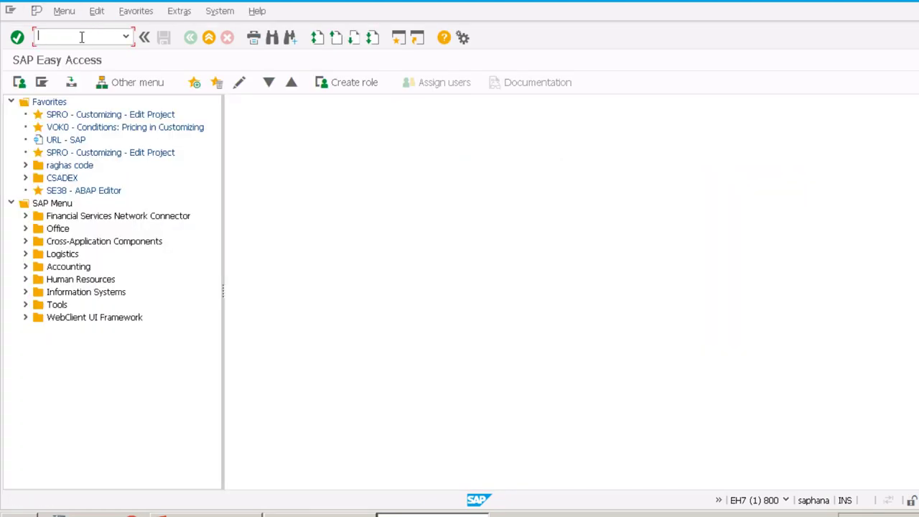
Open the ABAP Dictionary with transaction se11 and start the Object Navigator in a new session with /ose80.
text(se11)
key(Return)
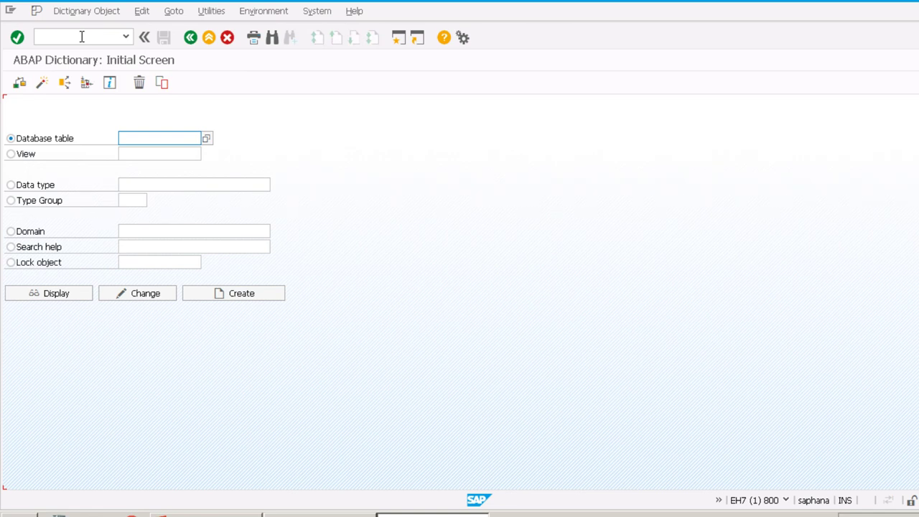
click(82, 36)
text(/o)
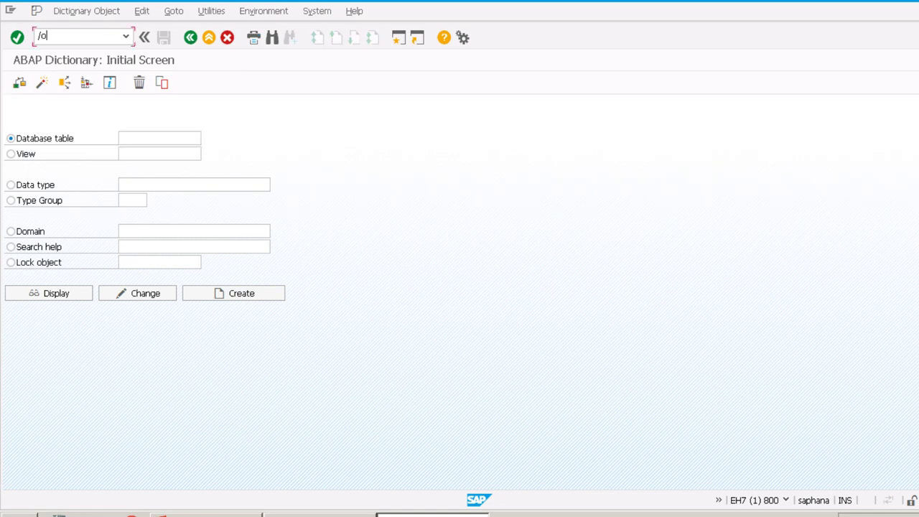
text(se80)
key(Return)
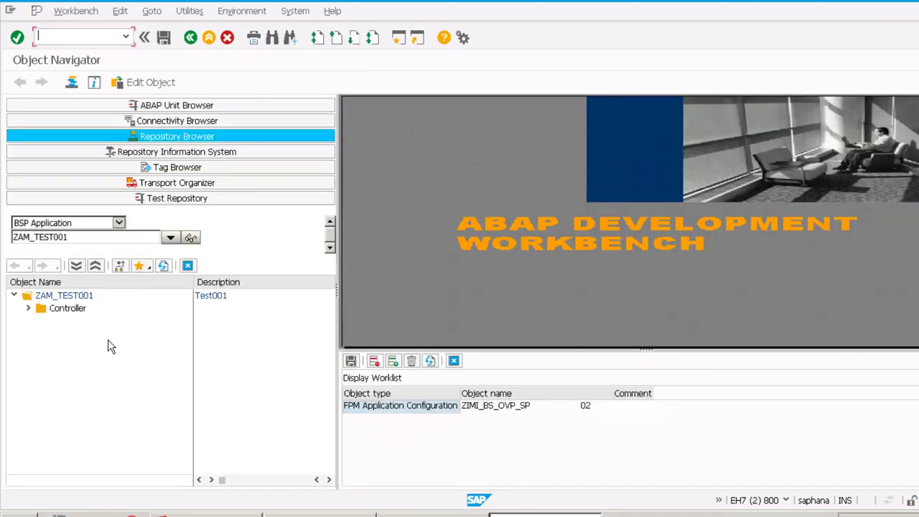
Choose Package as the object type in the Repository Browser and display the package ZSD.
click(119, 223)
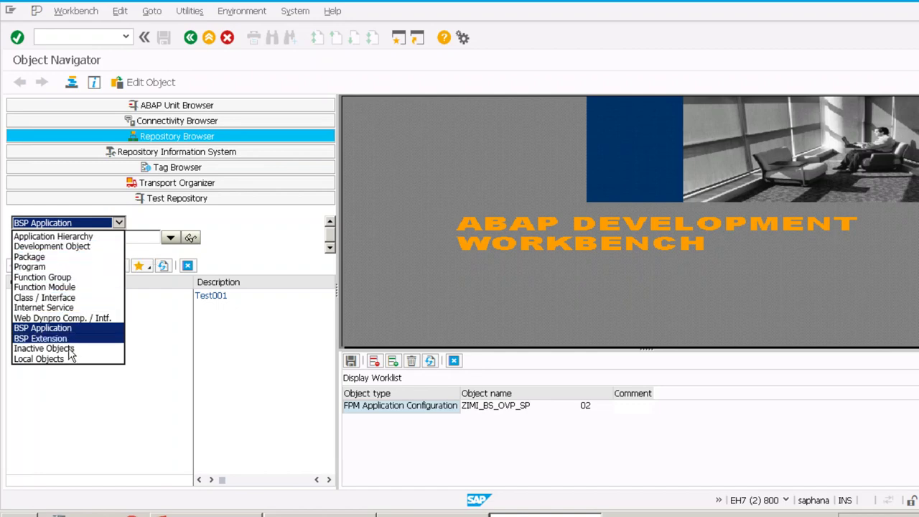
click(70, 257)
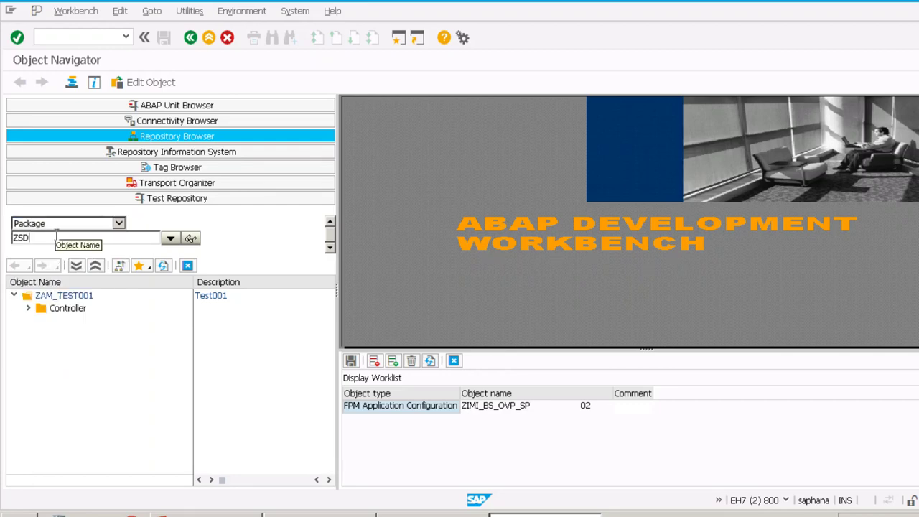
double_click(58, 240)
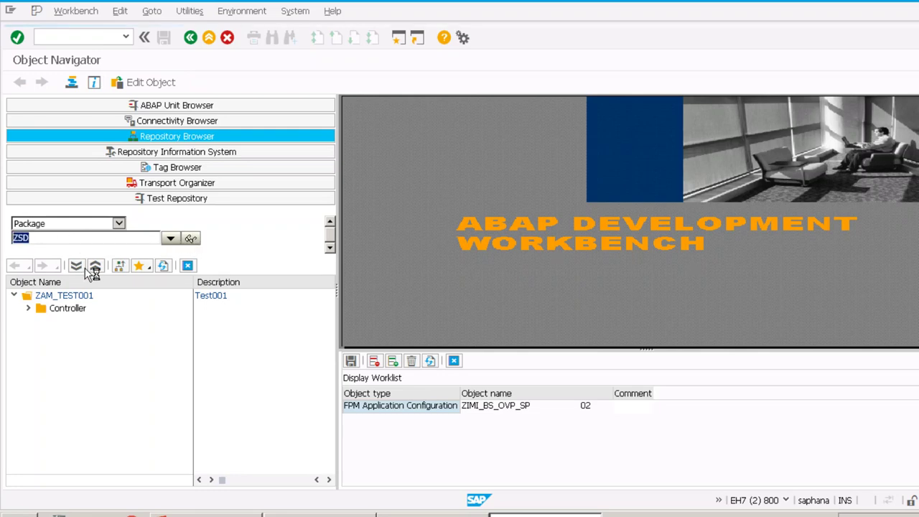
key(Return)
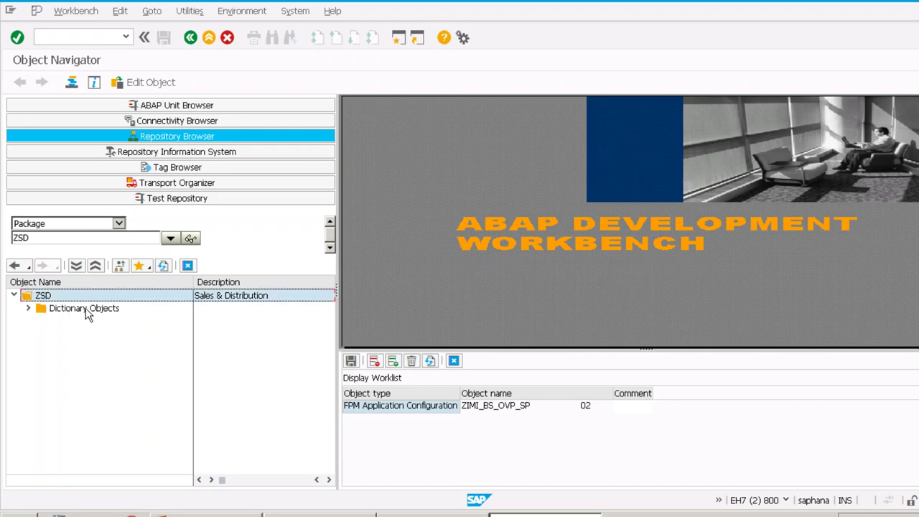
Expand the Dictionary Objects and Database Tables folders of package ZSD and display the table ZSUMU.
click(30, 310)
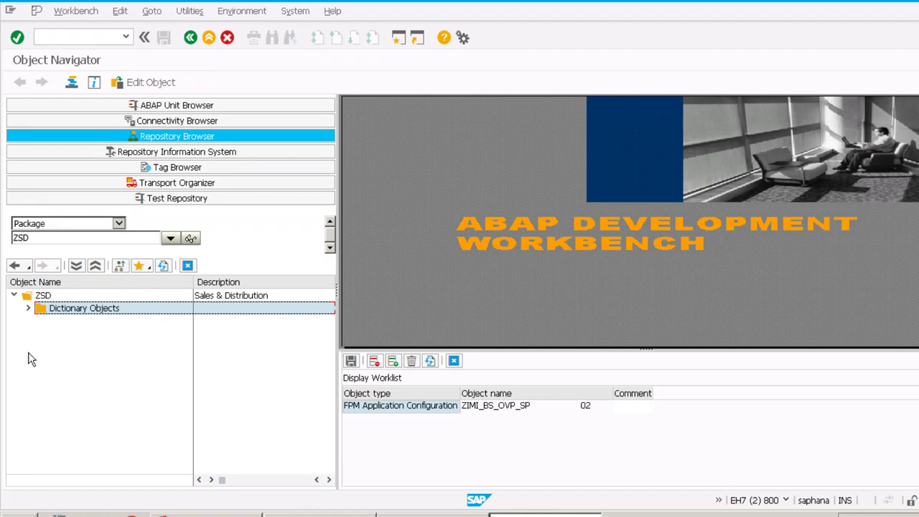
click(27, 309)
click(43, 321)
double_click(79, 333)
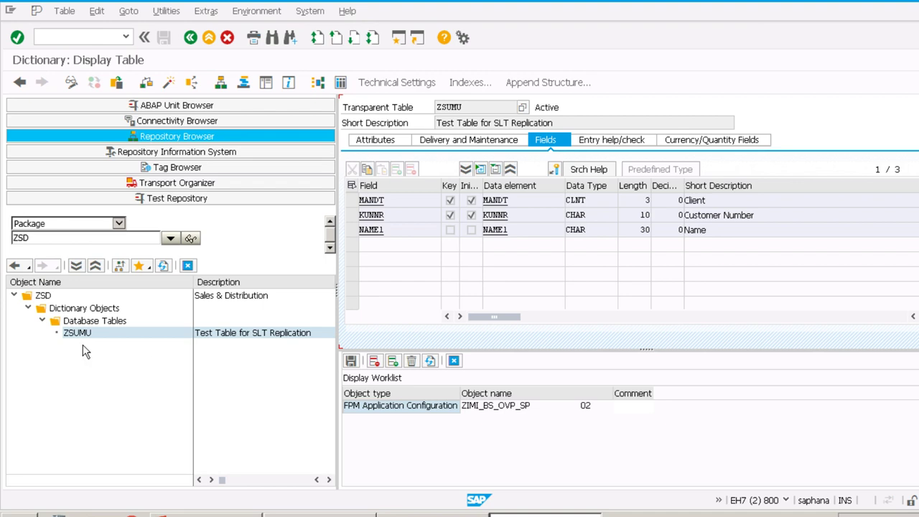
Examine which object types can be created under the Dictionary Objects folder of package ZSD.
right_click(62, 313)
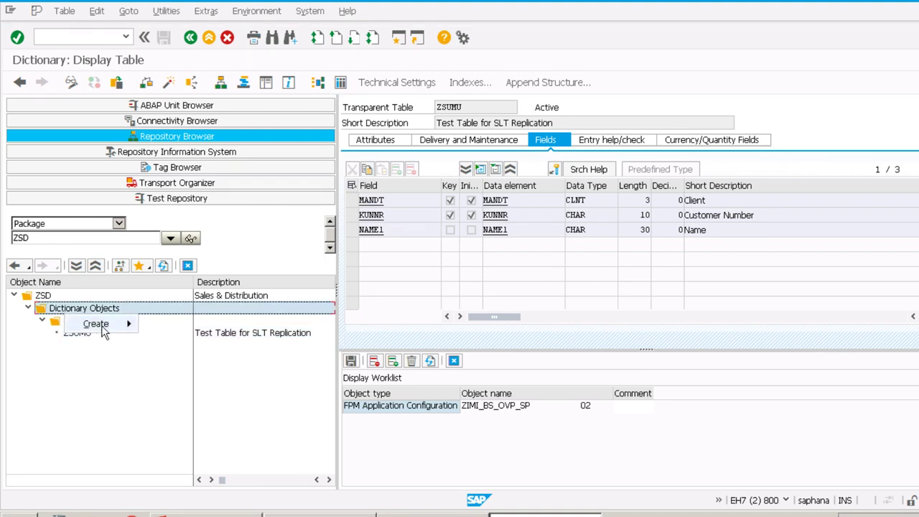
mouse_move(100, 323)
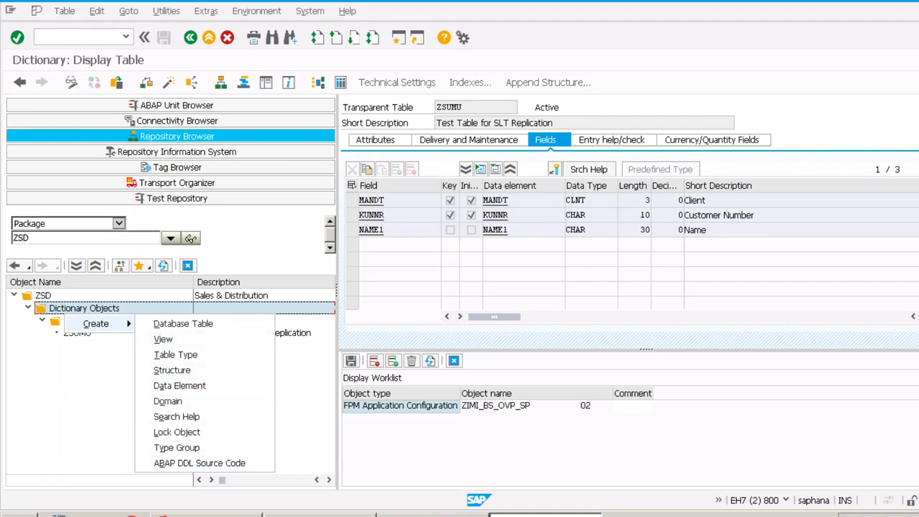
click(153, 339)
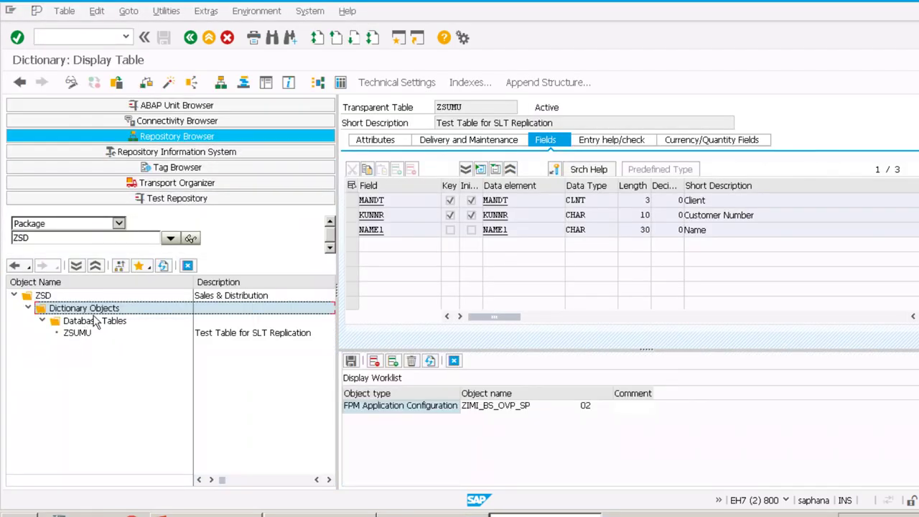
right_click(99, 314)
mouse_move(128, 323)
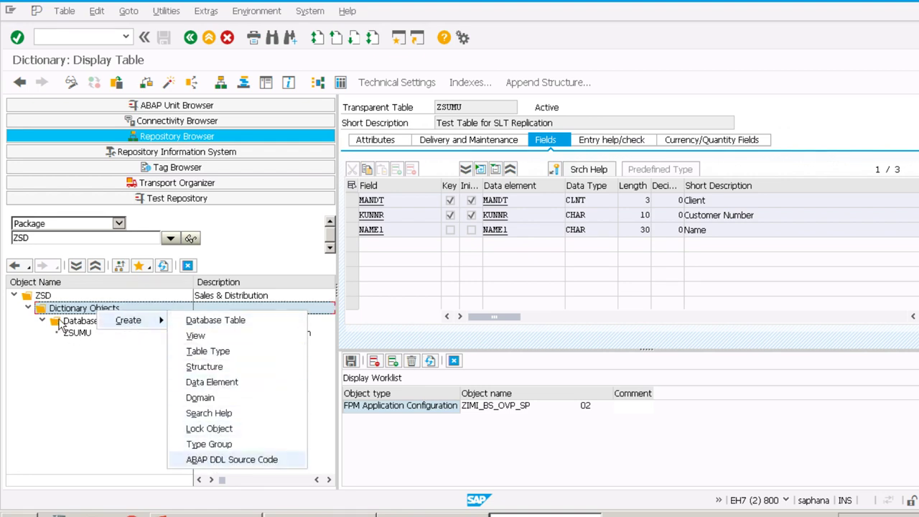
click(55, 362)
Examine the object types that can be created directly in package ZSD, including its dictionary object types.
click(44, 297)
click(73, 239)
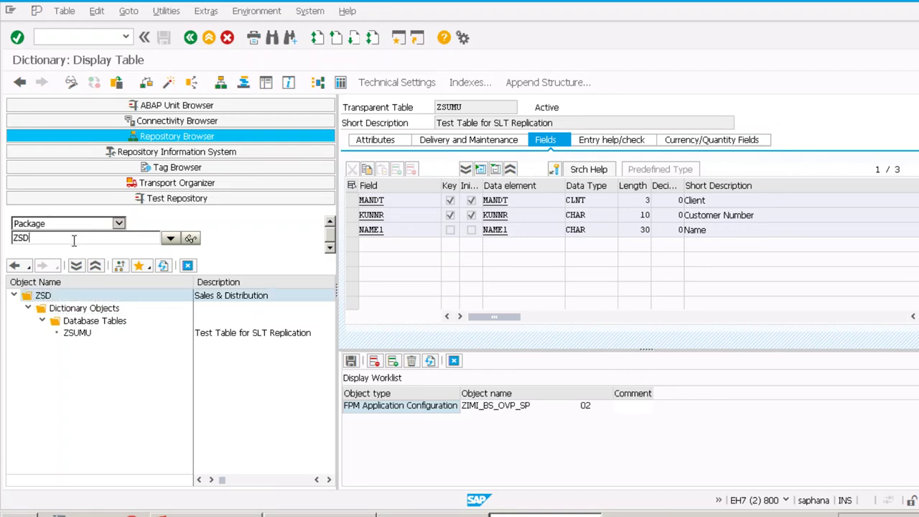
right_click(52, 297)
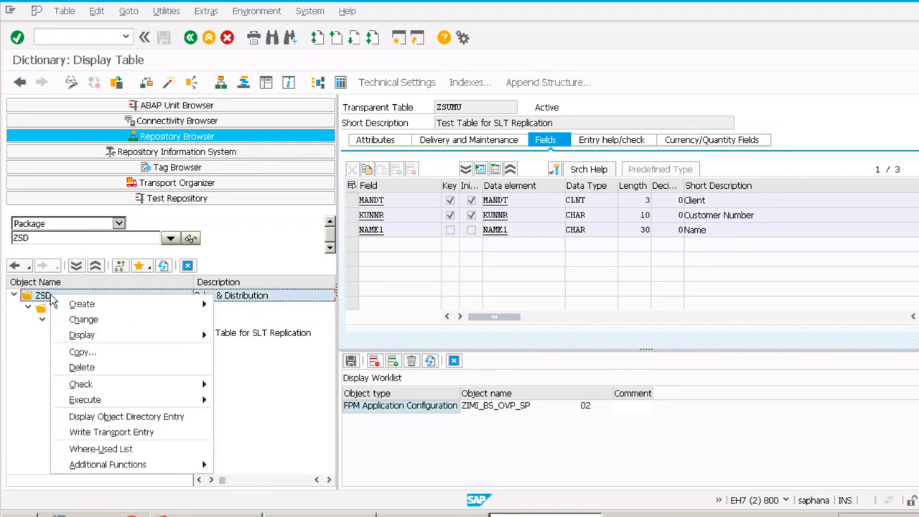
mouse_move(91, 308)
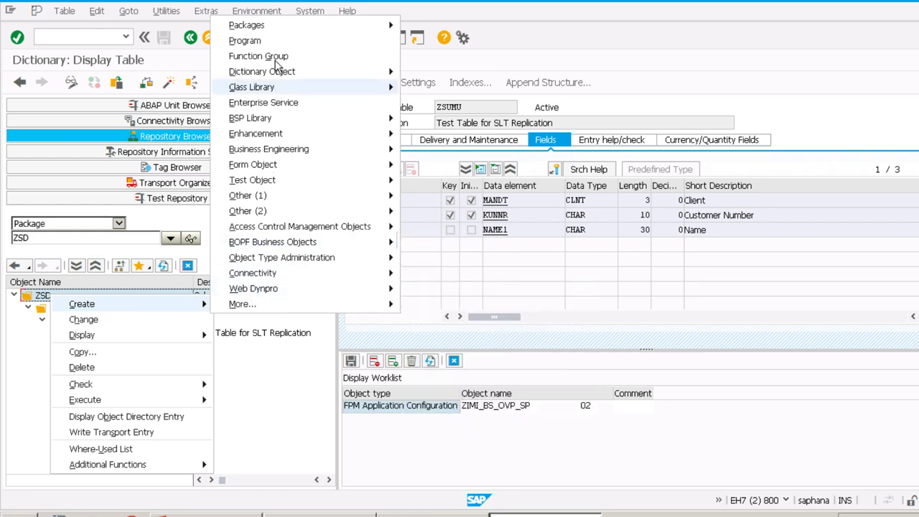
mouse_move(276, 72)
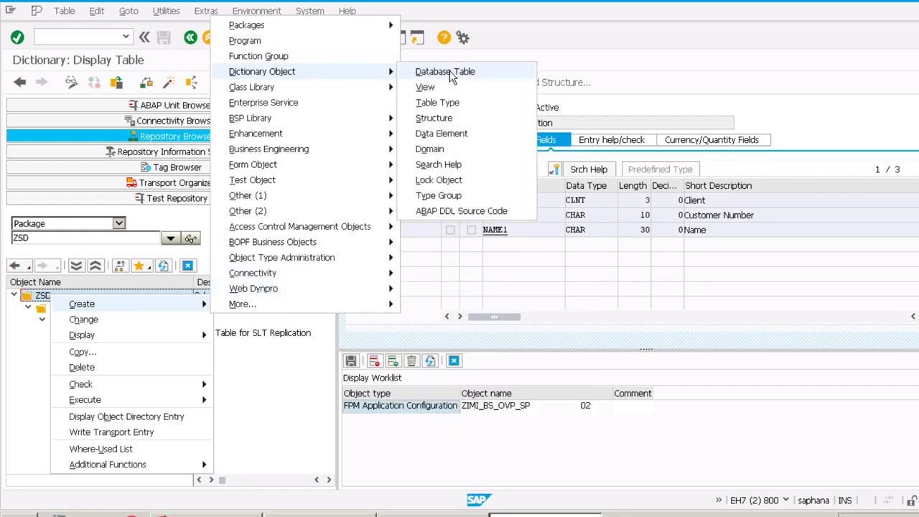
click(15, 329)
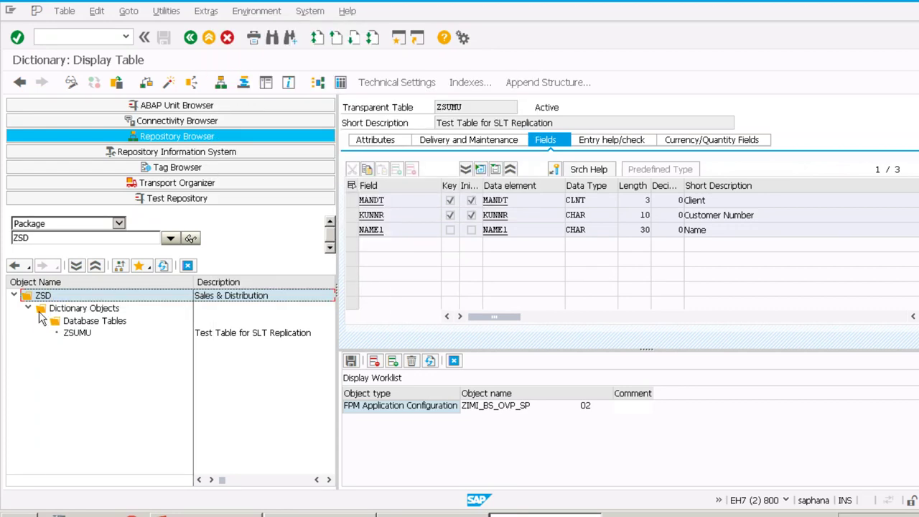
Enter ZBESTPKG as the package name in the Repository Browser and agree to create the package.
click(118, 224)
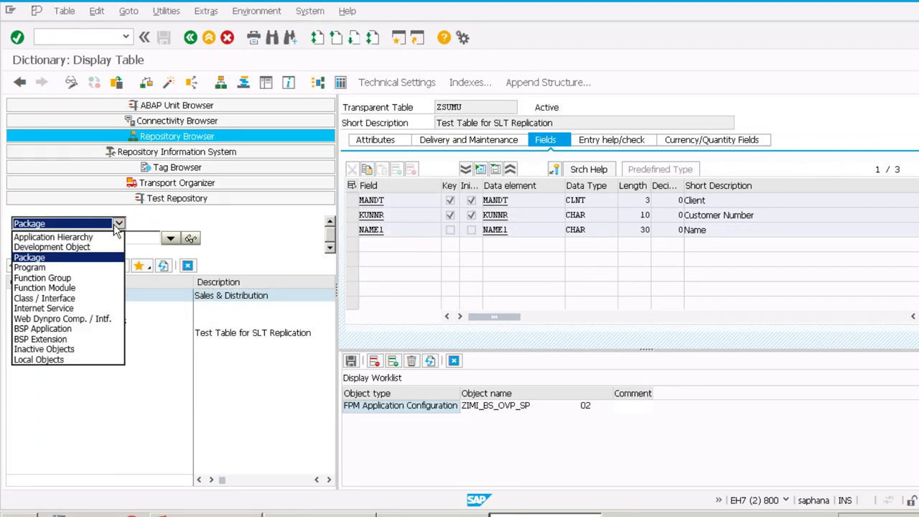
click(45, 255)
drag(29, 238, 22, 237)
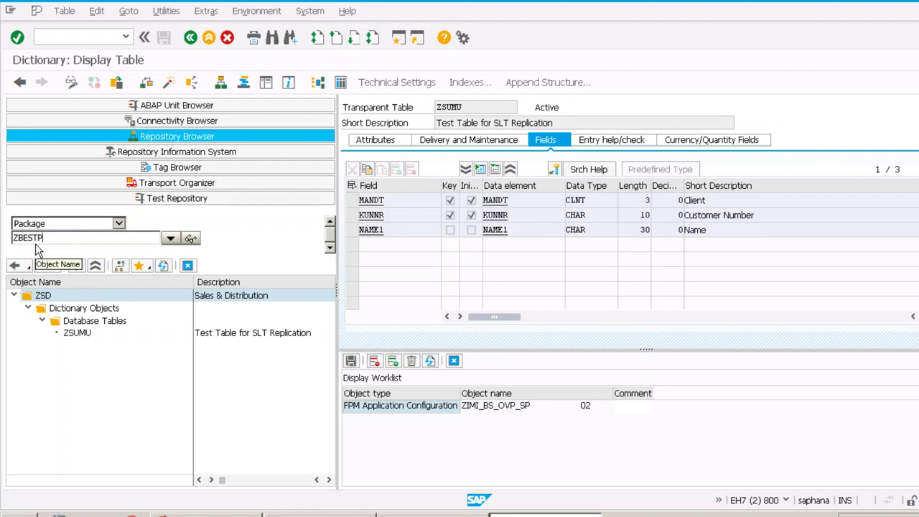
text(J)
key(Return)
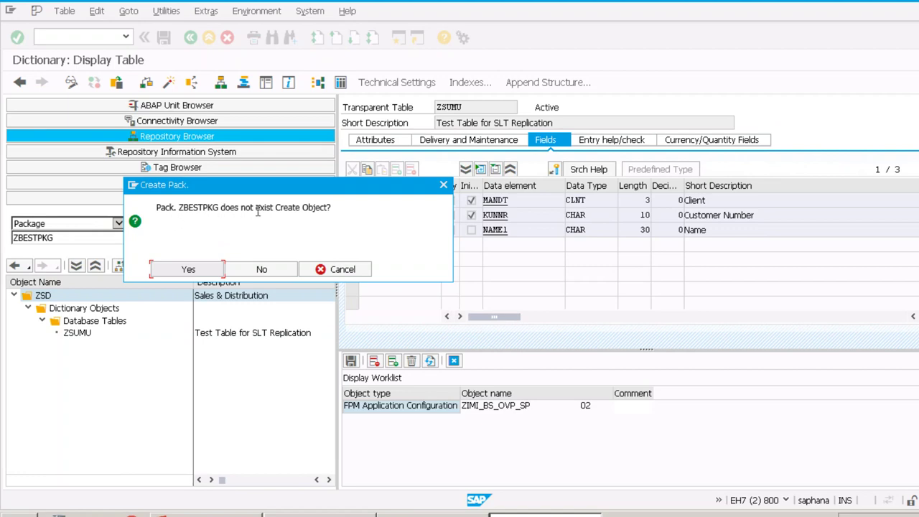
click(188, 269)
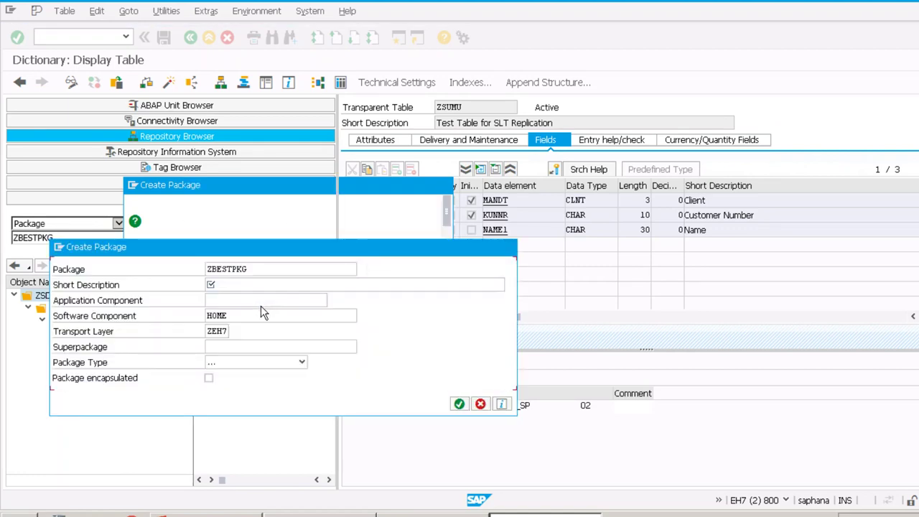
Describe the package as "Test package for ABAP training", keep Development Package as its type and confirm the package details.
click(255, 284)
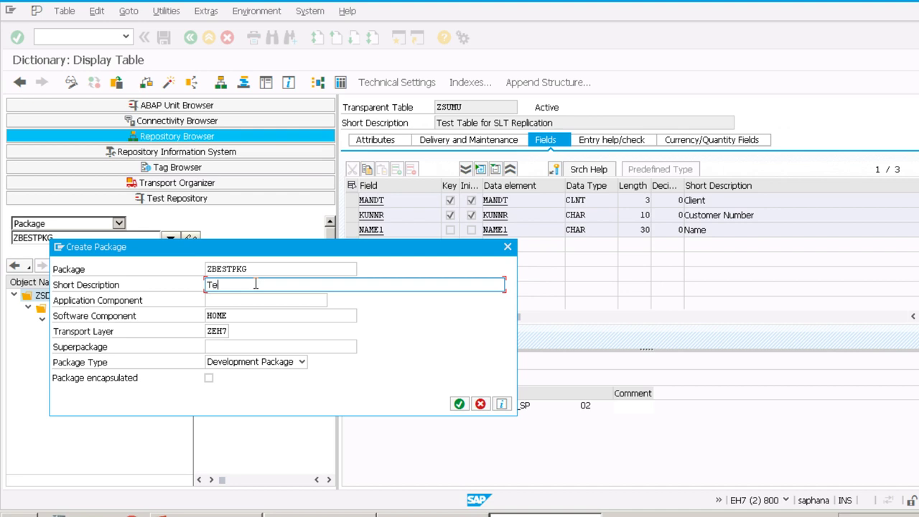
text(Test package for ABAP training)
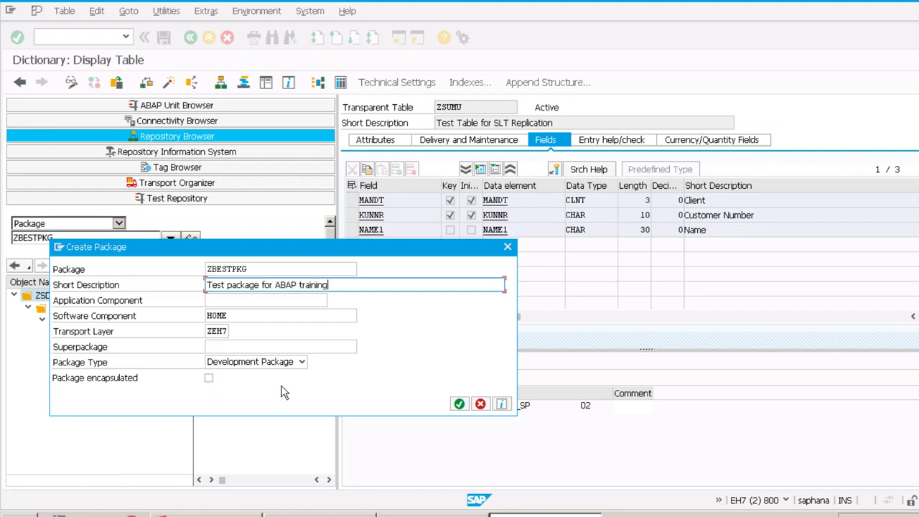
click(301, 362)
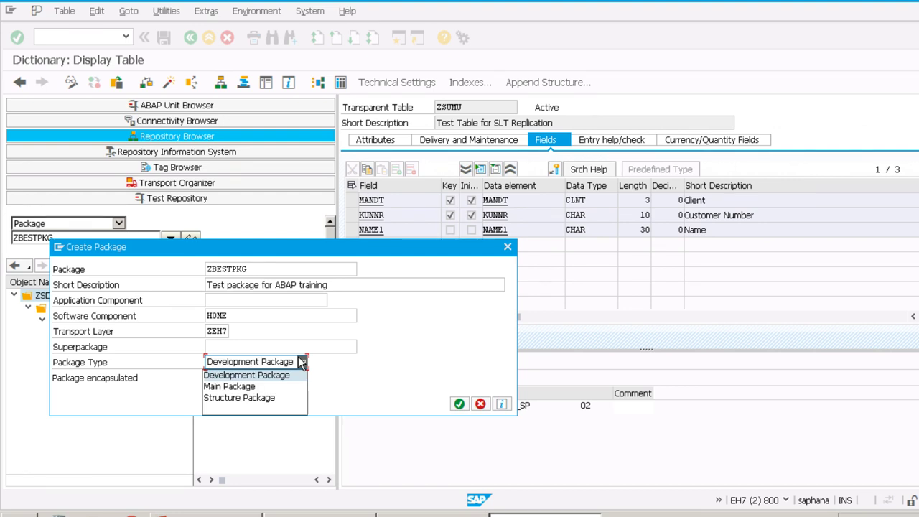
click(301, 362)
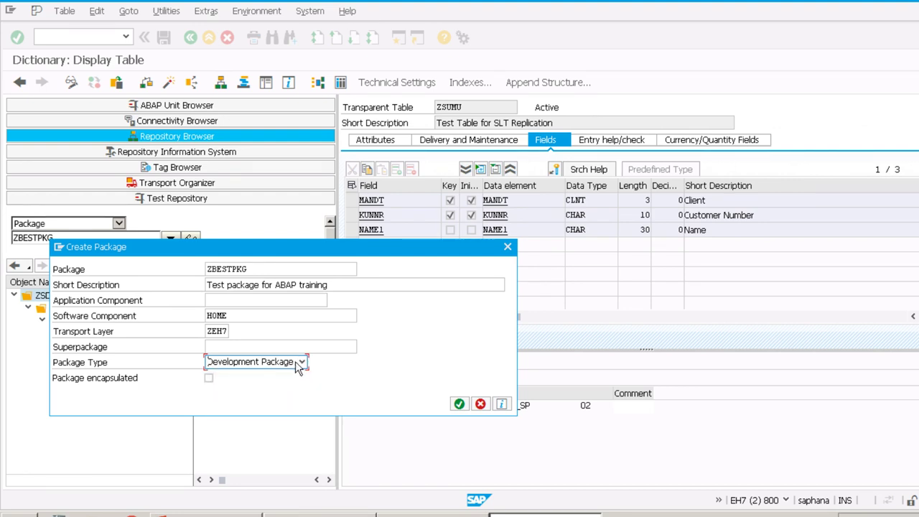
click(302, 363)
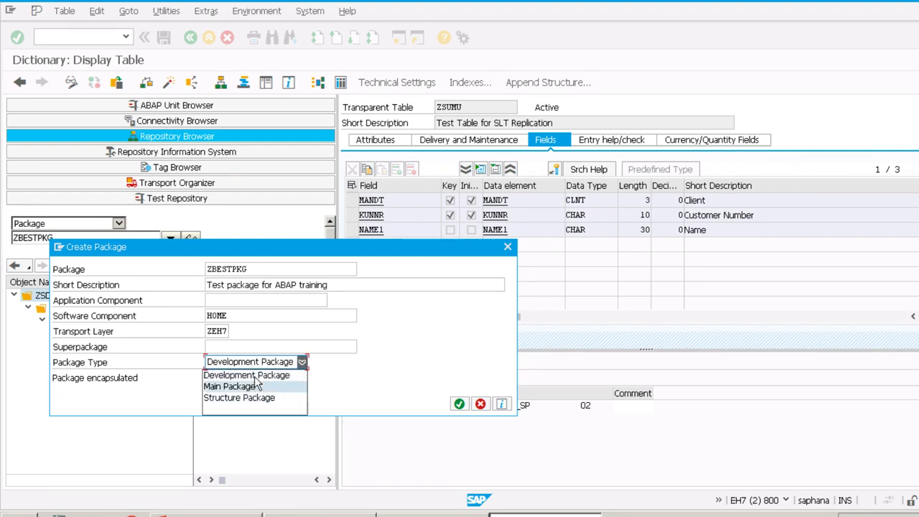
click(304, 366)
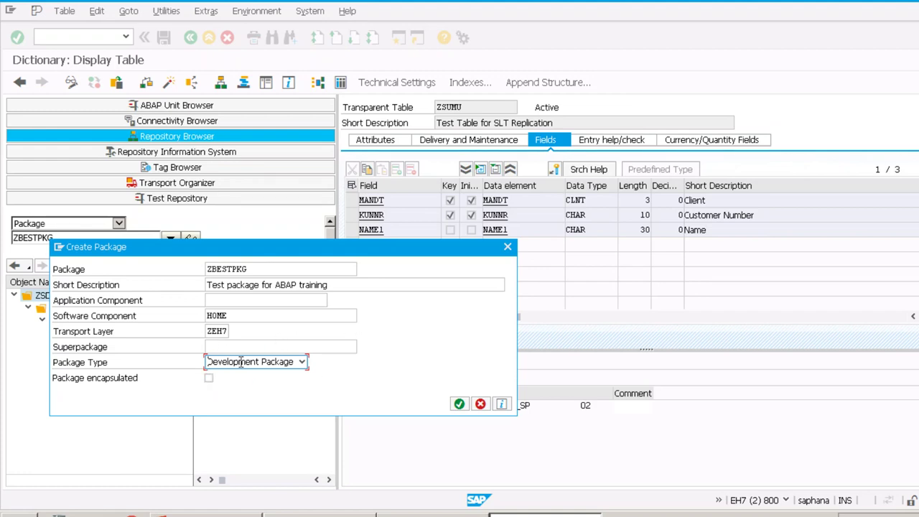
click(302, 364)
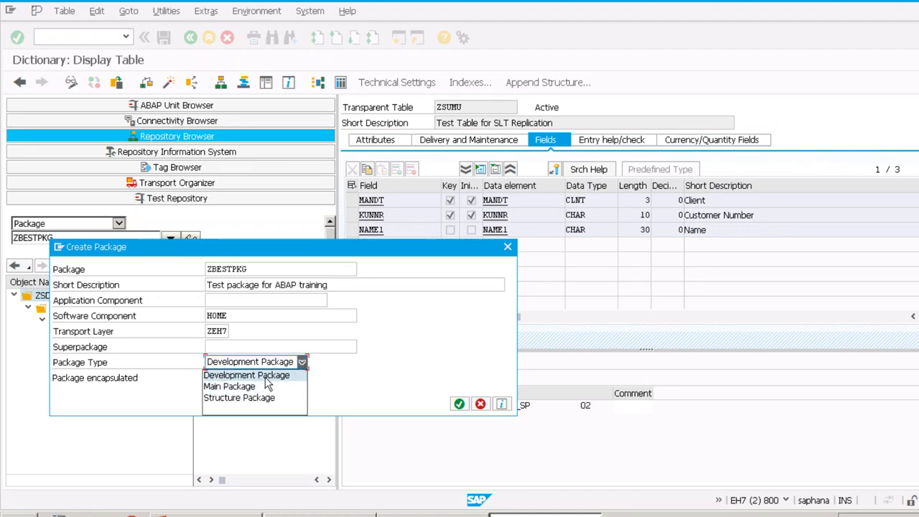
click(301, 362)
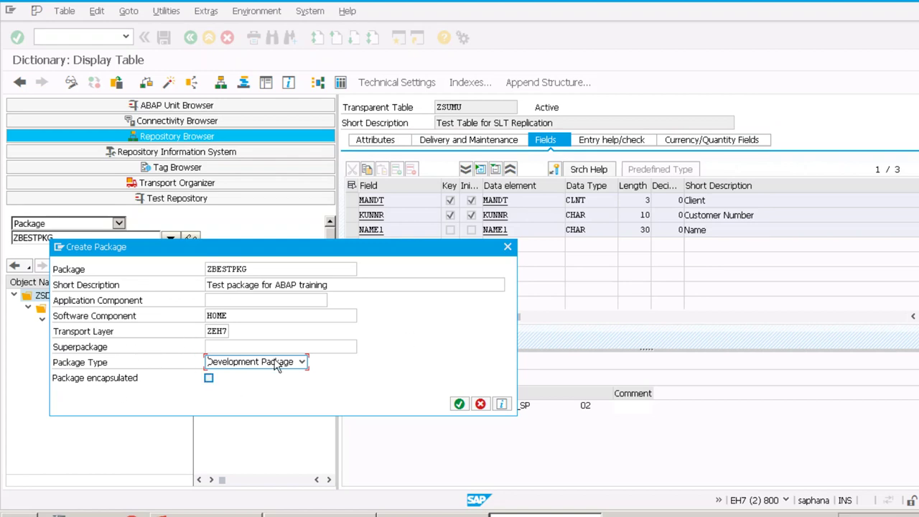
click(459, 404)
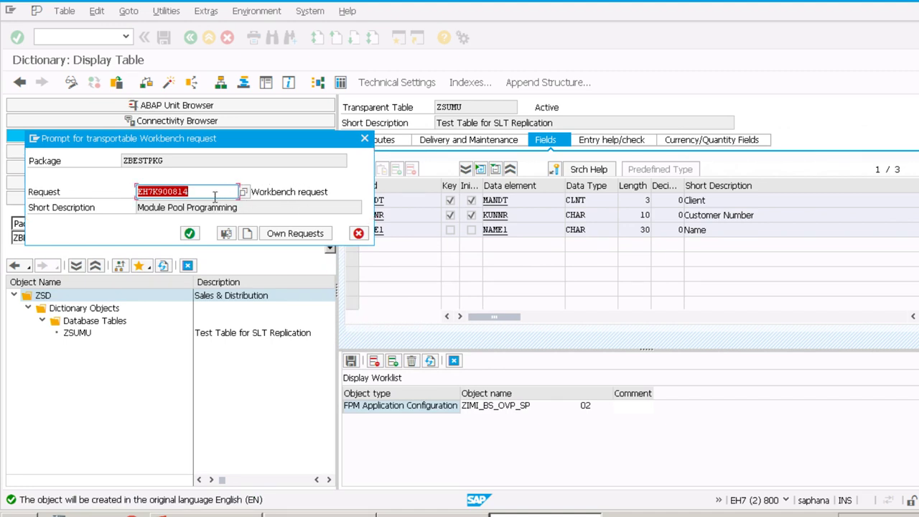
Examine the package name and the proposed Workbench request in the transport request prompt.
click(215, 196)
drag(191, 196, 93, 198)
drag(170, 158, 115, 159)
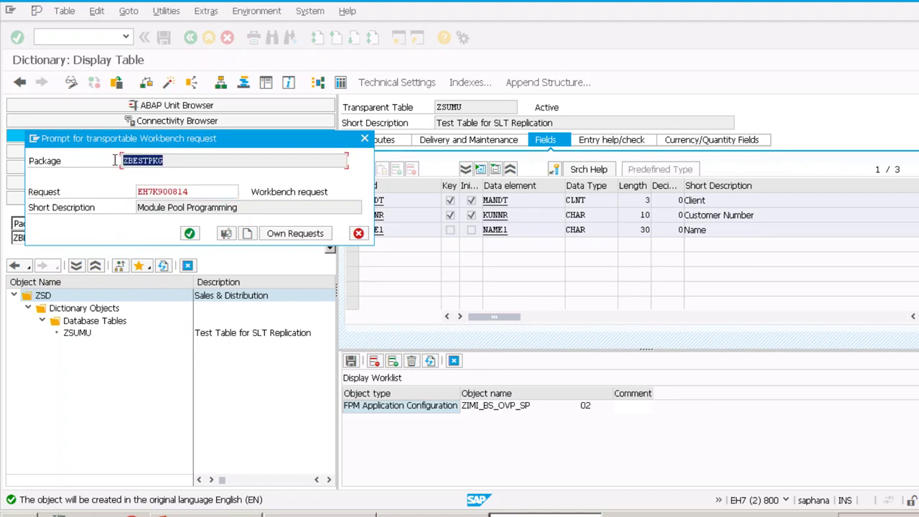
click(185, 160)
drag(184, 160, 107, 159)
drag(188, 191, 142, 191)
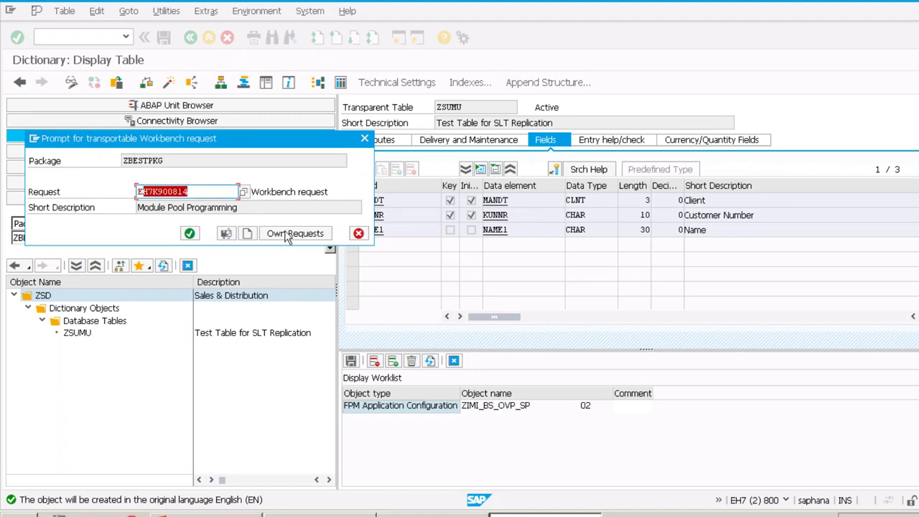
Create a new Workbench request described as "test TR for abap" and assign the package ZBESTPKG to it.
click(246, 234)
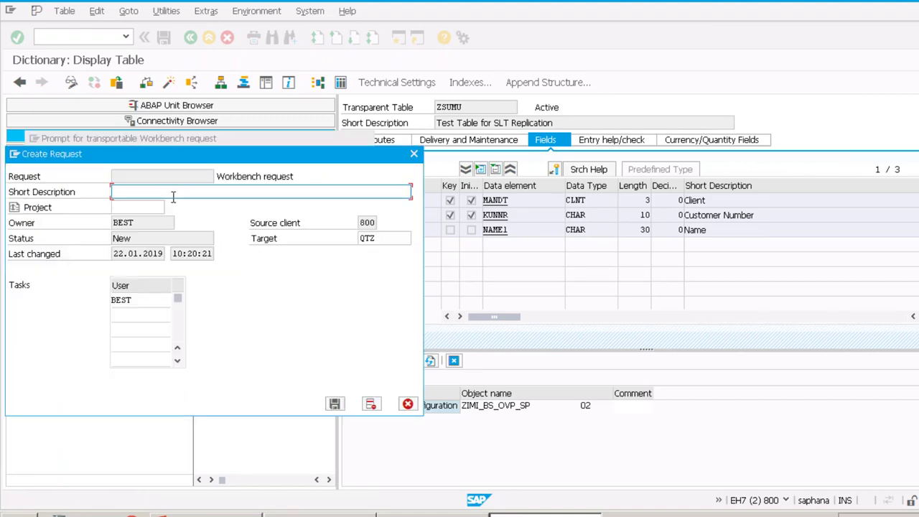
text(test TR for abap)
click(342, 405)
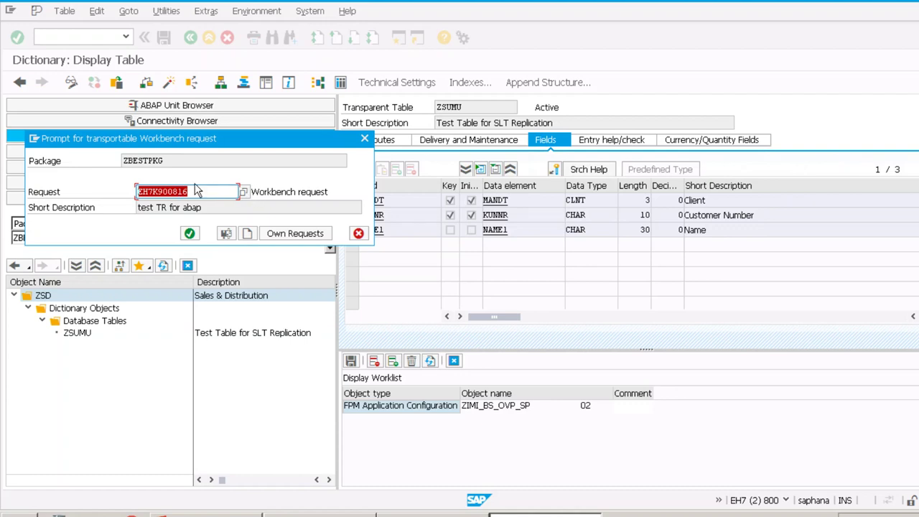
click(166, 191)
click(189, 234)
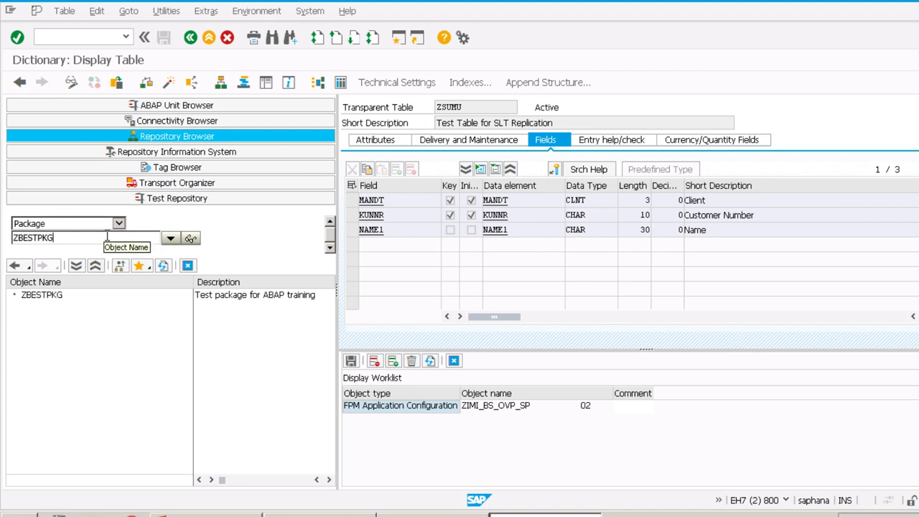
Examine the object types that can be created in package ZBESTPKG, including its dictionary object types.
click(50, 300)
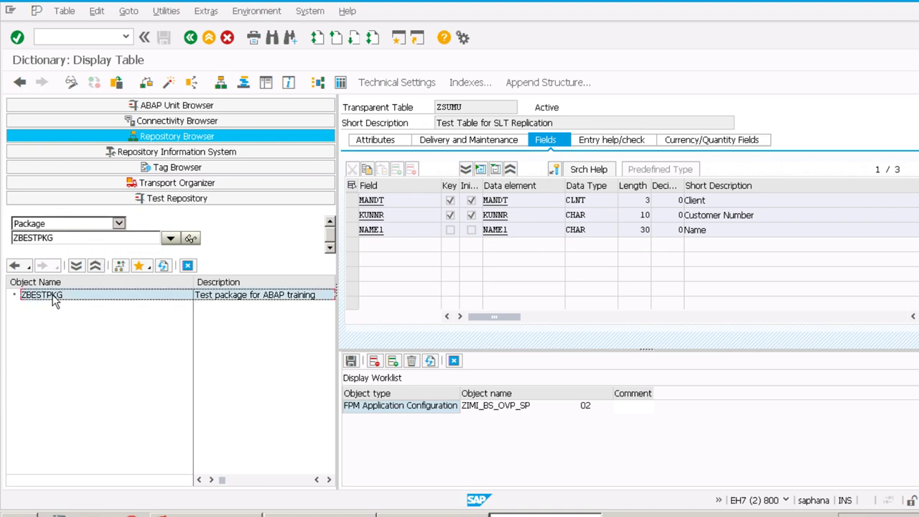
right_click(53, 301)
mouse_move(138, 304)
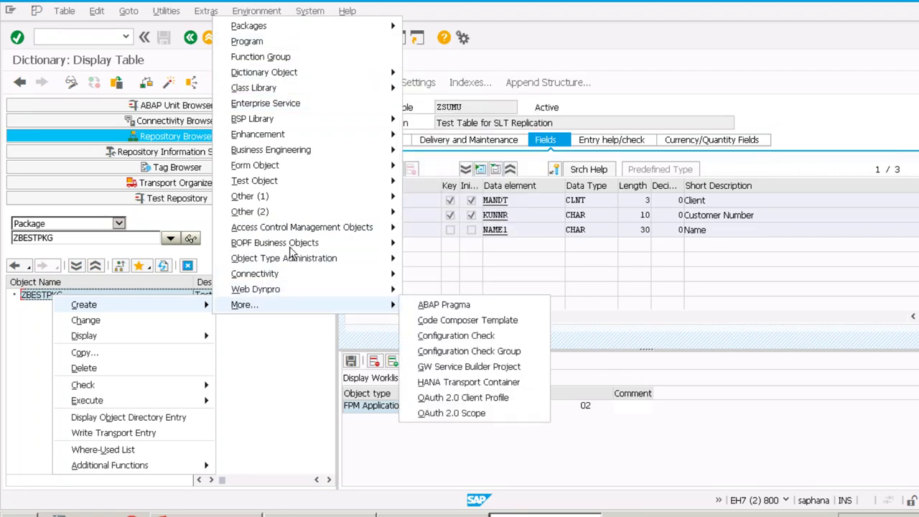
mouse_move(381, 72)
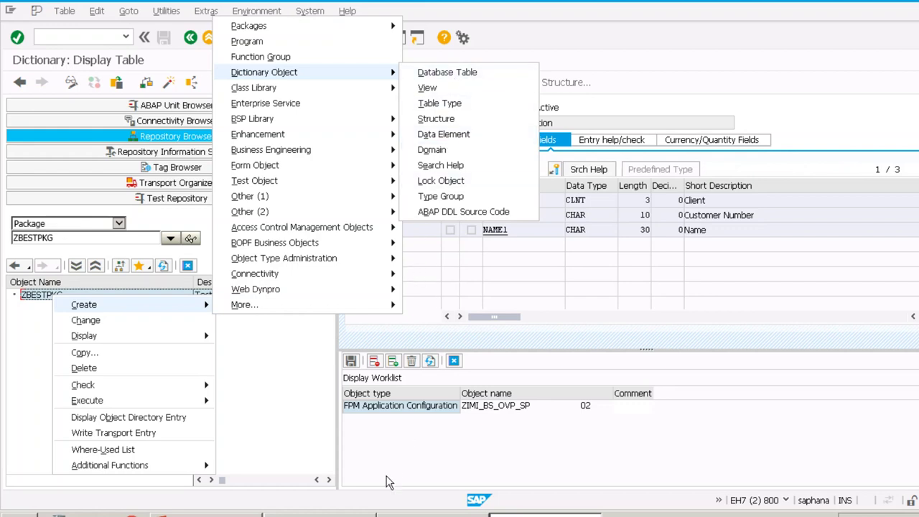
click(31, 310)
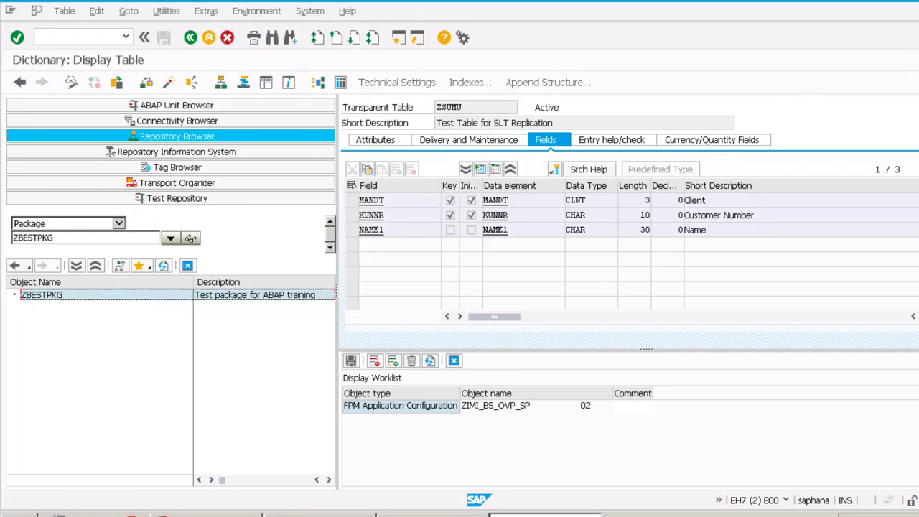
Switch to the ABAP Dictionary session and look up its transaction code in the system information.
click(432, 515)
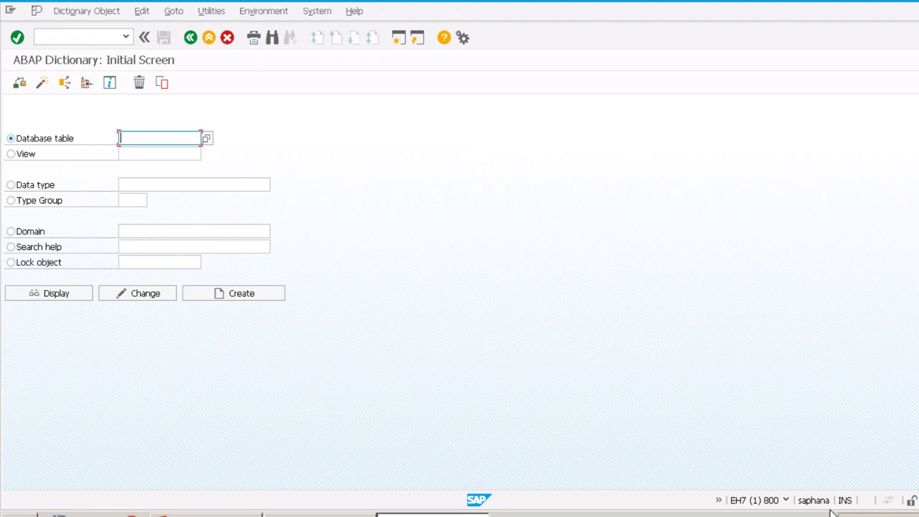
click(787, 501)
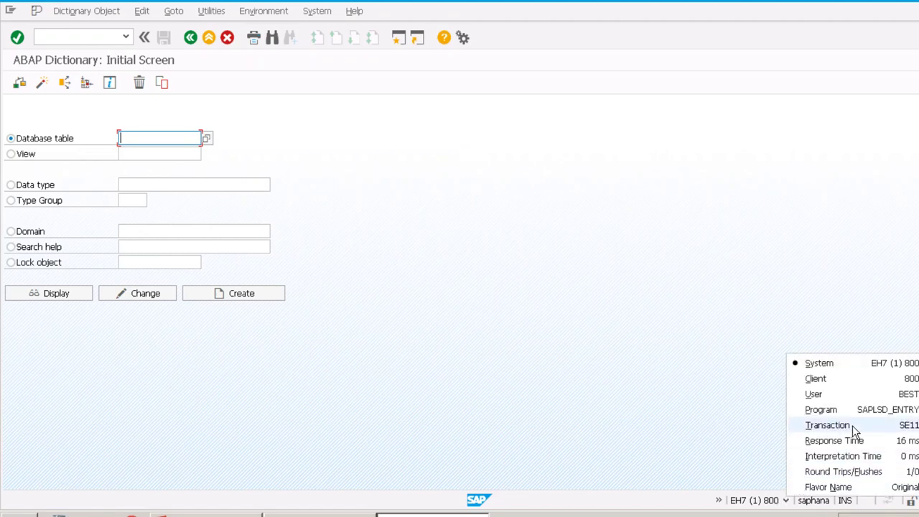
click(718, 500)
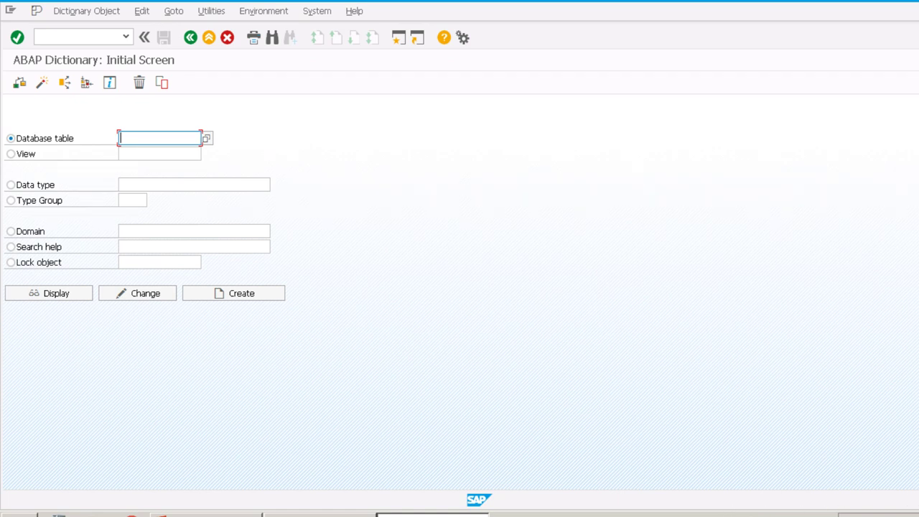
click(786, 500)
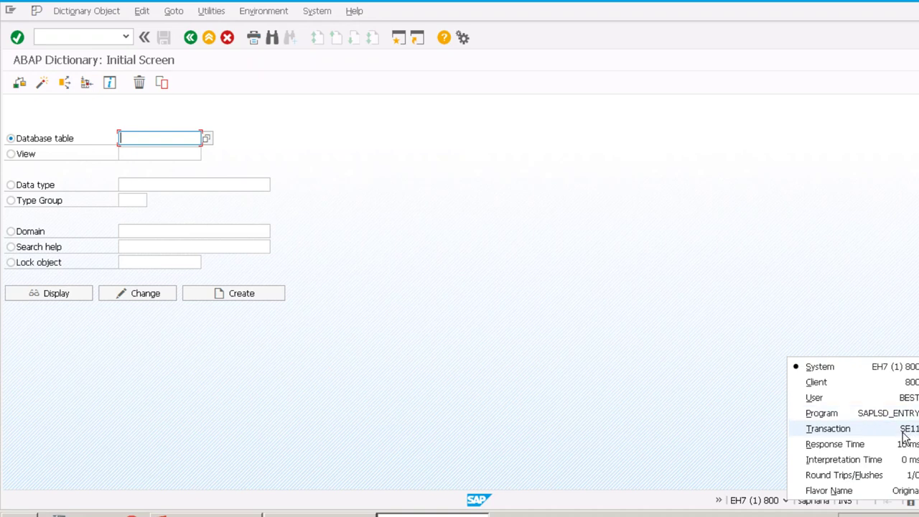
click(252, 363)
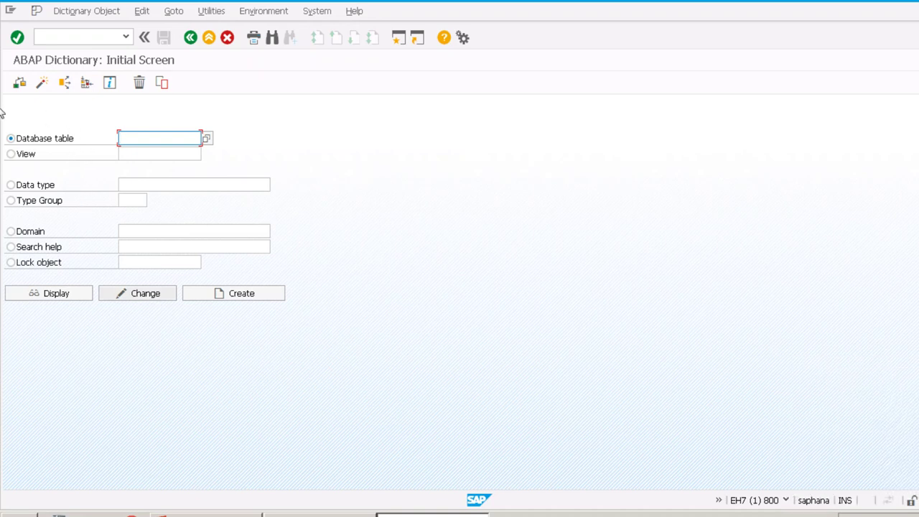
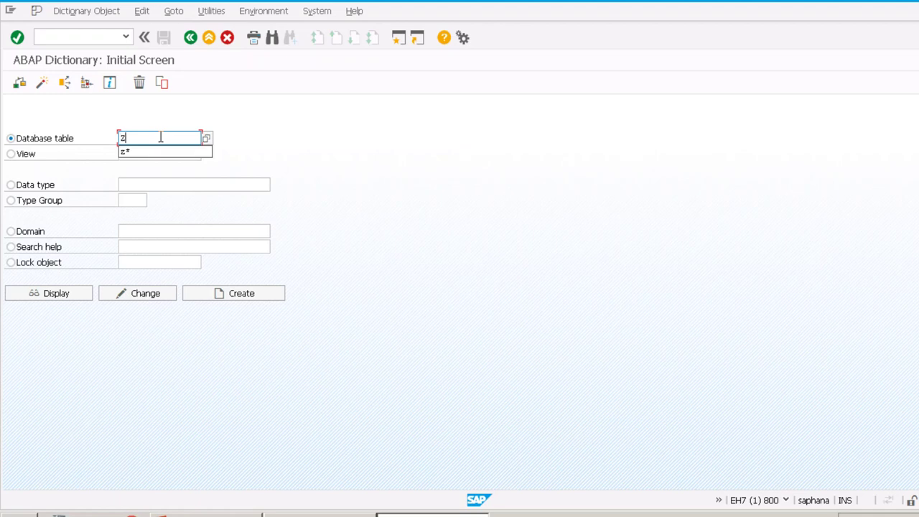
Try to create a database table named ZEMPLOYEE.
text(EMPLOY)
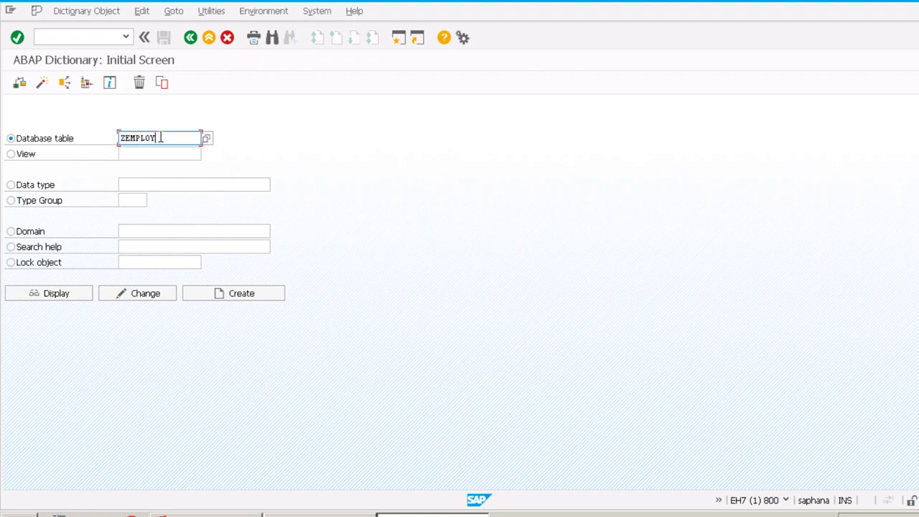
text(EE)
click(245, 298)
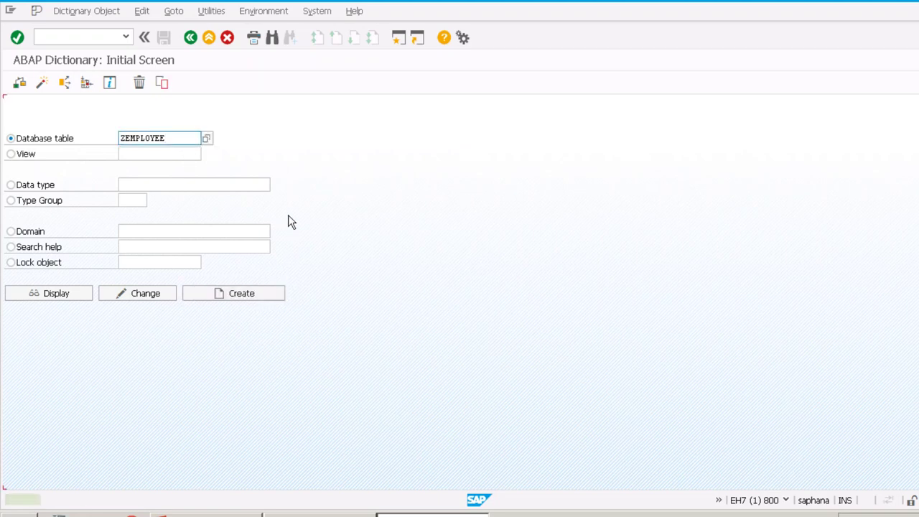
Replace the database table name with ZEMP_BEST and start creating that table.
click(173, 141)
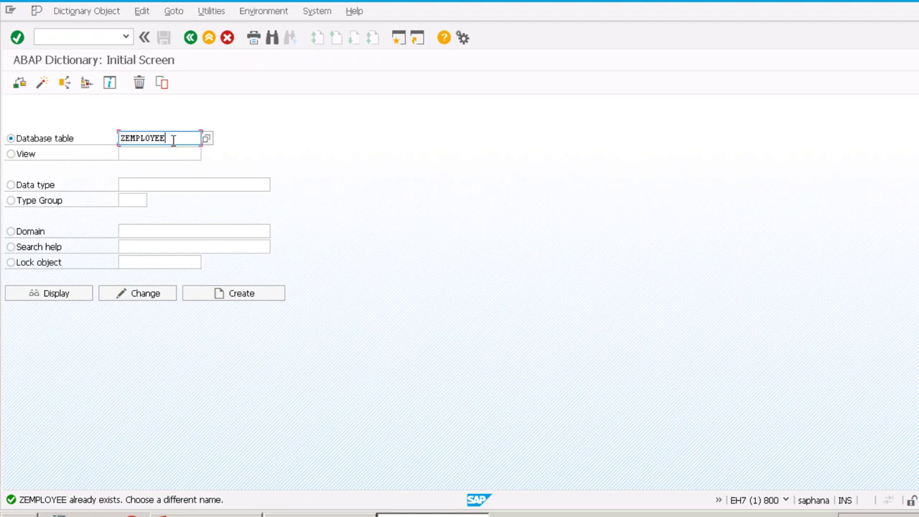
key(BackSpace)
key(BackSpace)
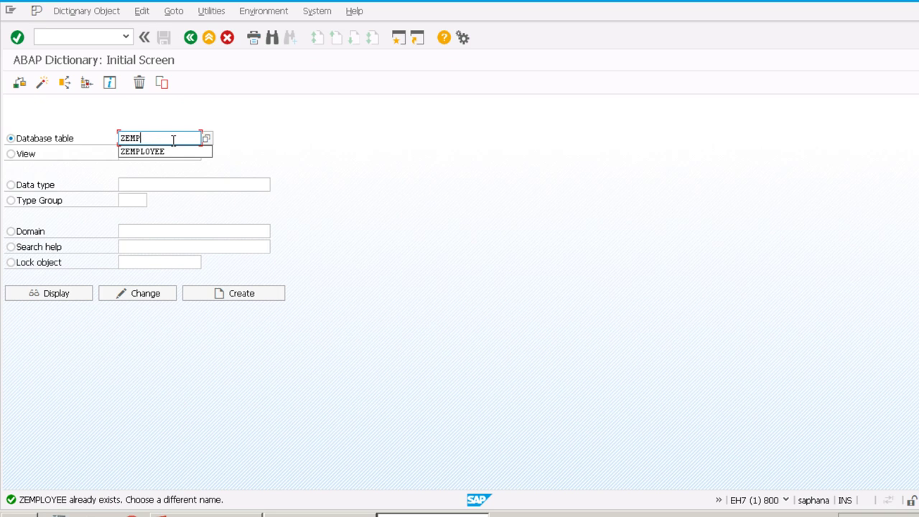
text(_BEST)
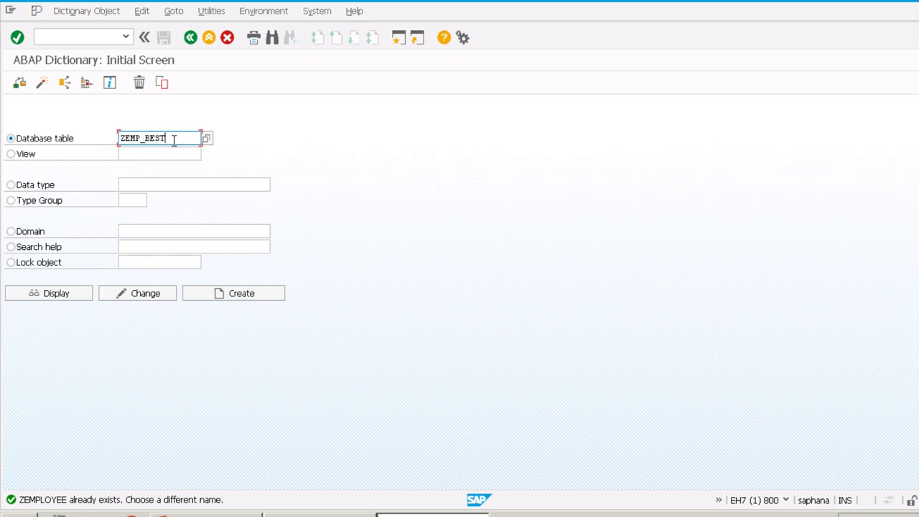
click(222, 288)
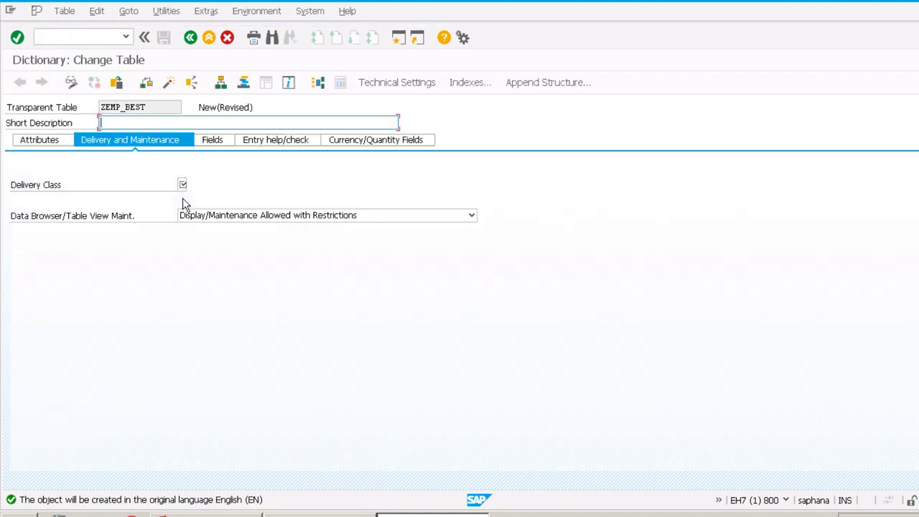
click(64, 10)
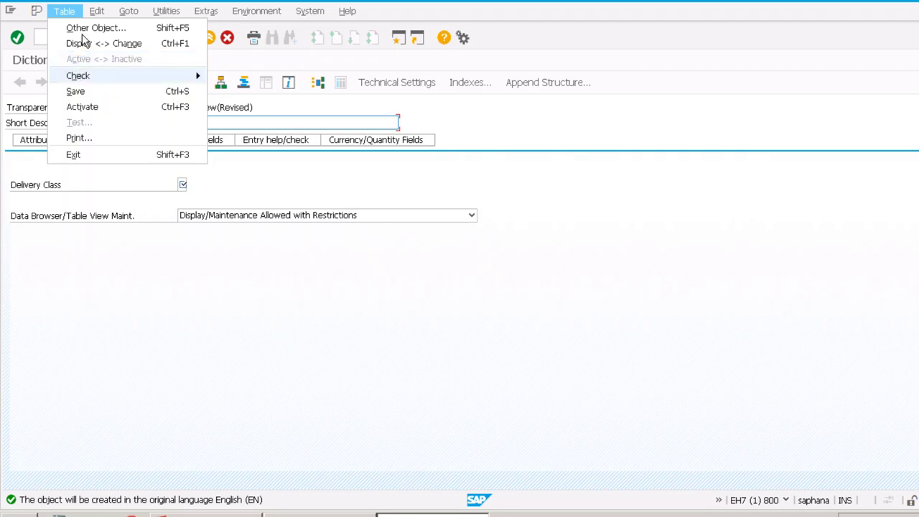
Set the delivery class of table ZEMP_BEST to C, after trying A, and enter the short description SGFSGS.
click(84, 30)
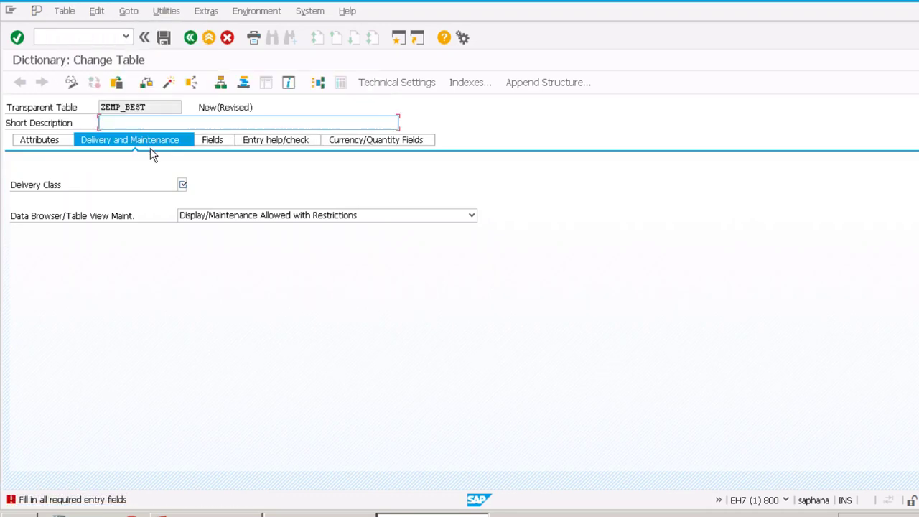
click(183, 185)
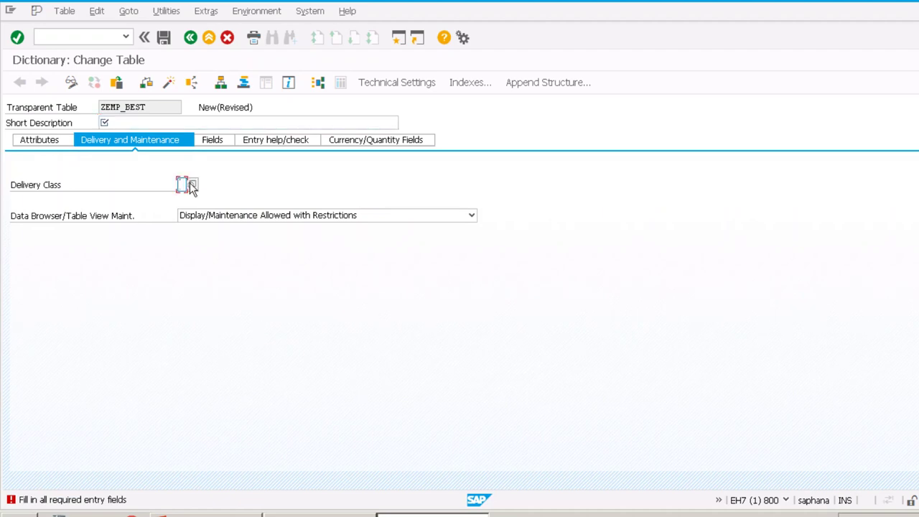
click(191, 186)
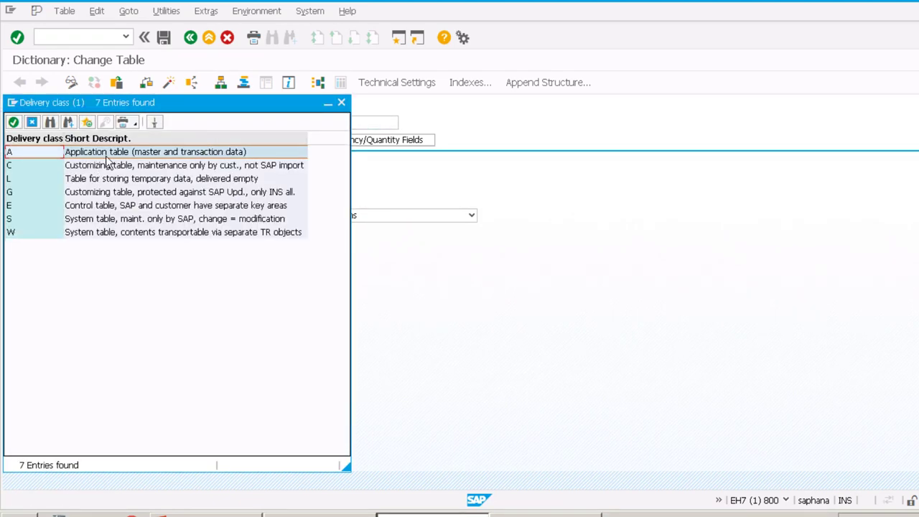
double_click(114, 152)
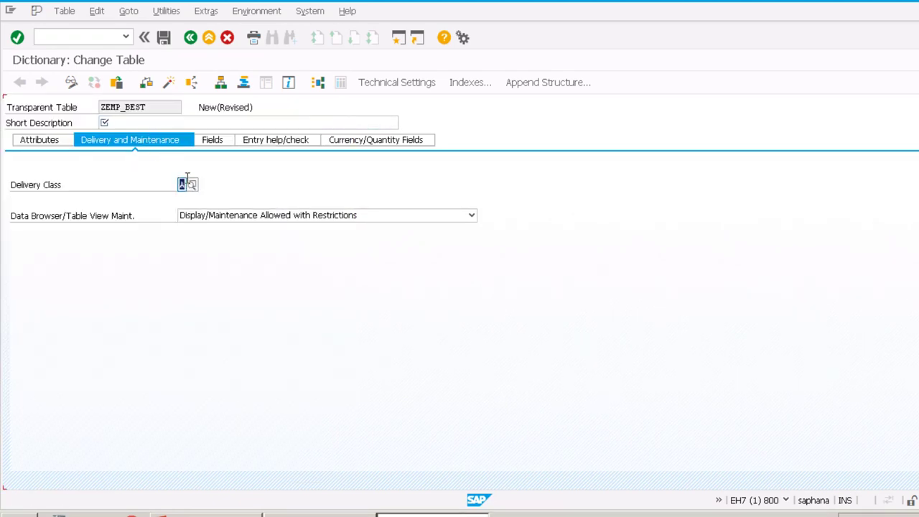
click(191, 184)
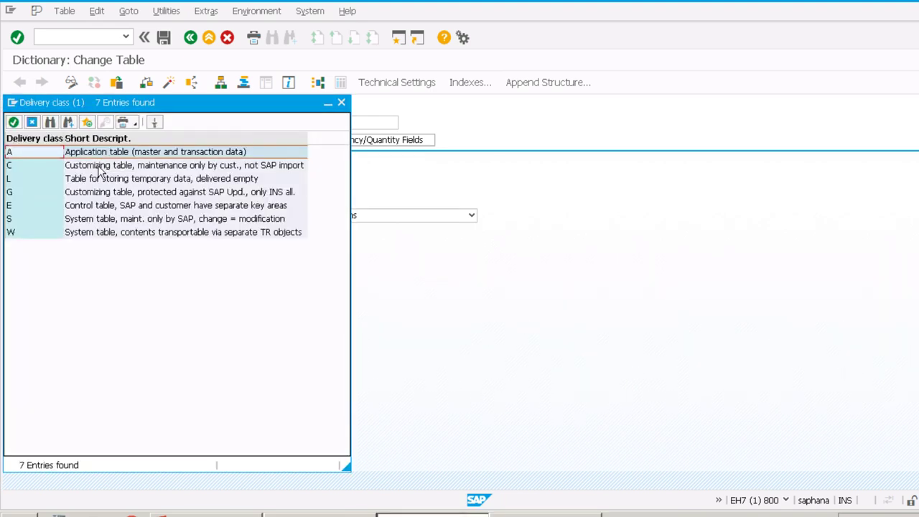
double_click(111, 166)
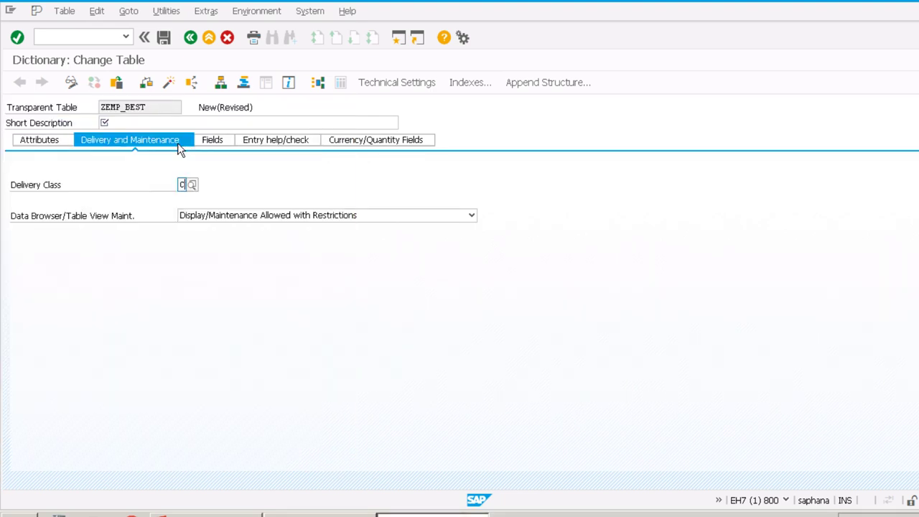
click(137, 122)
text(SGFSGS)
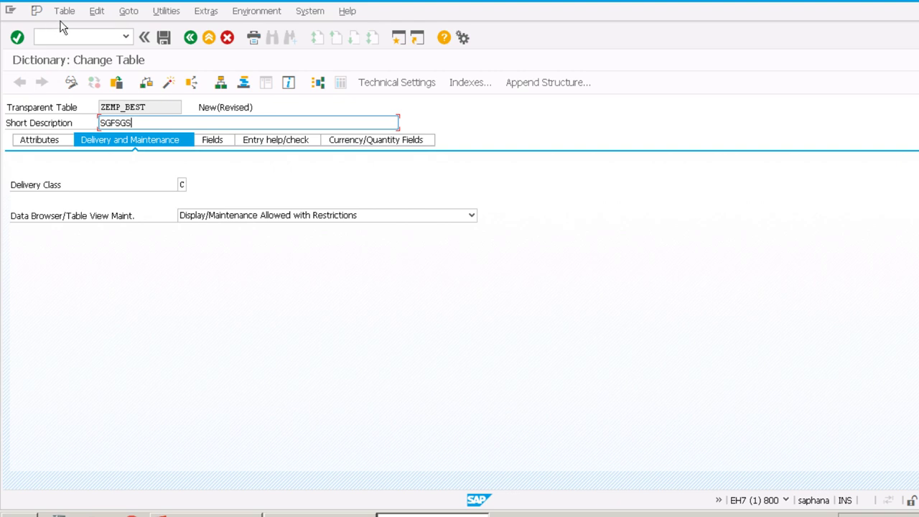
Examine the object selection dialog and the editing and navigation commands available for table ZEMP_BEST.
click(75, 18)
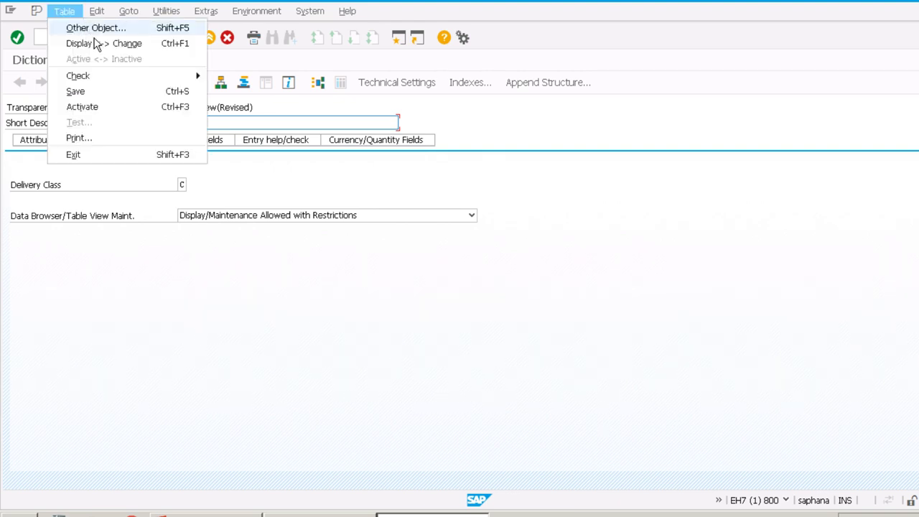
click(90, 29)
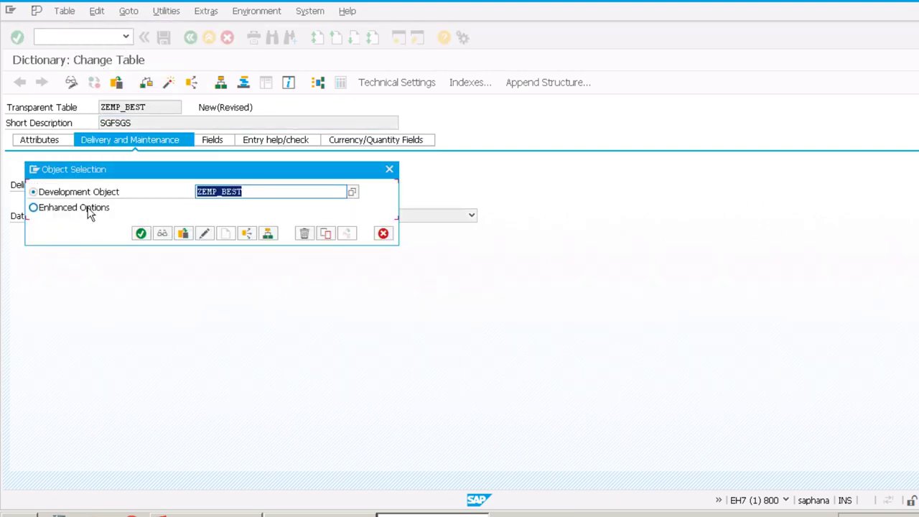
click(382, 235)
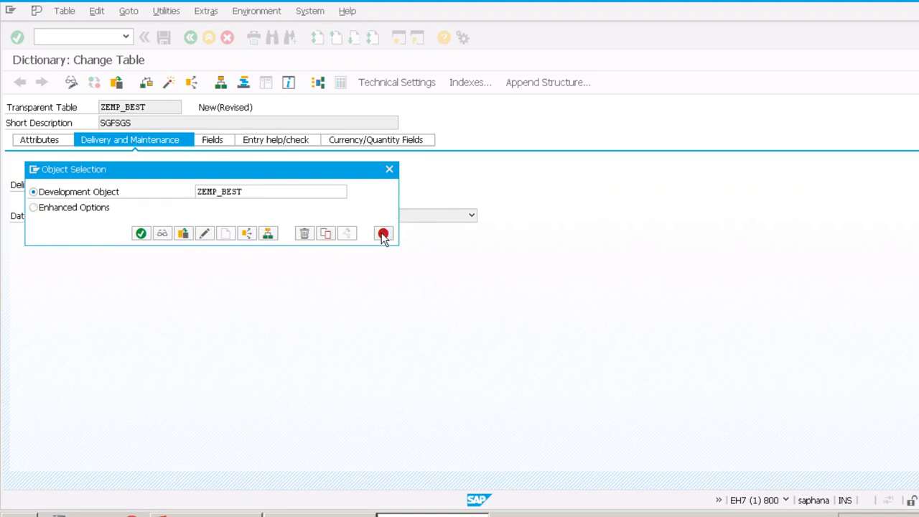
click(127, 12)
mouse_move(101, 16)
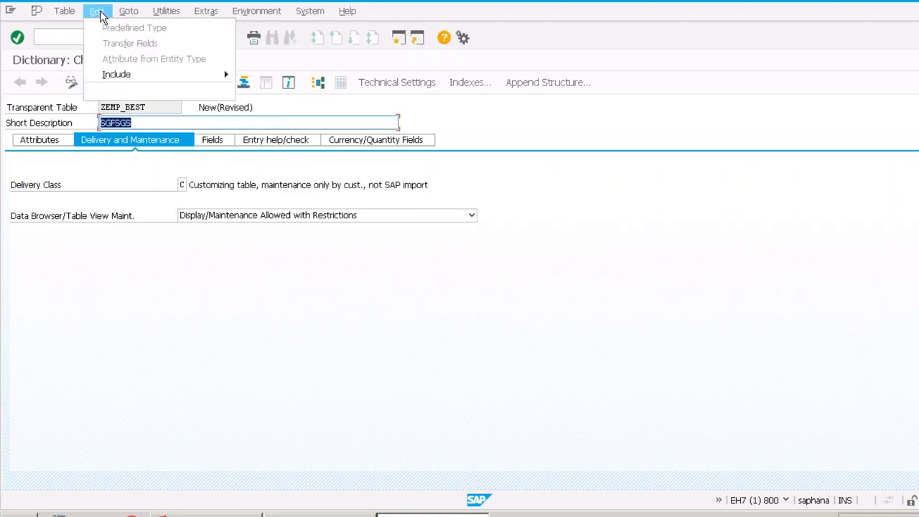
click(133, 15)
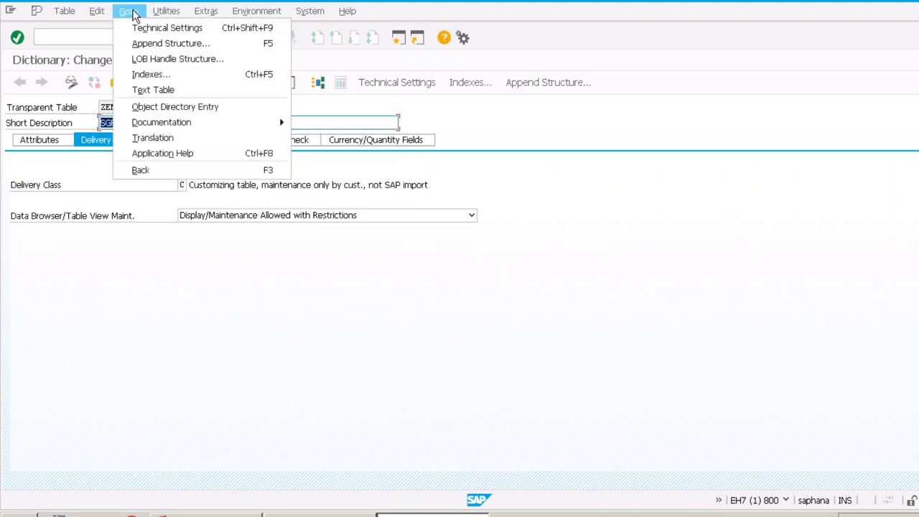
click(62, 223)
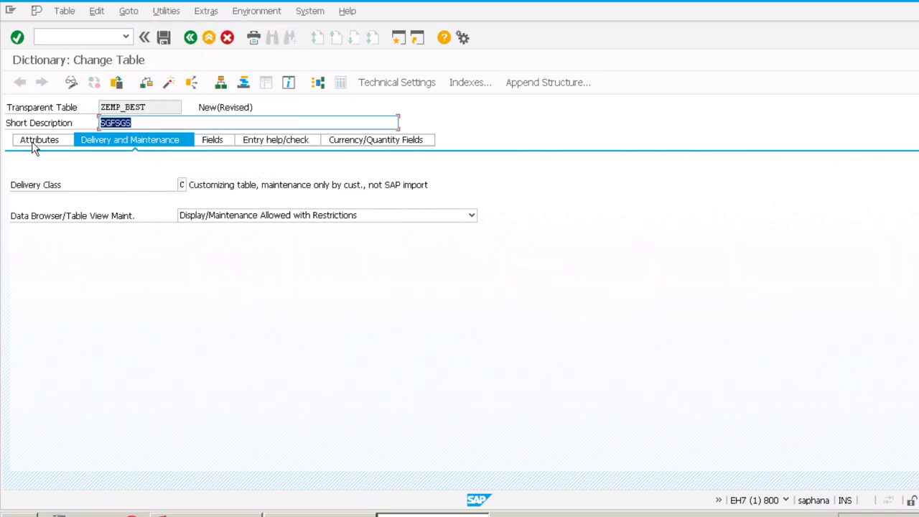
Check the table category of ZEMP_BEST and leave the table without saving the changes.
click(78, 109)
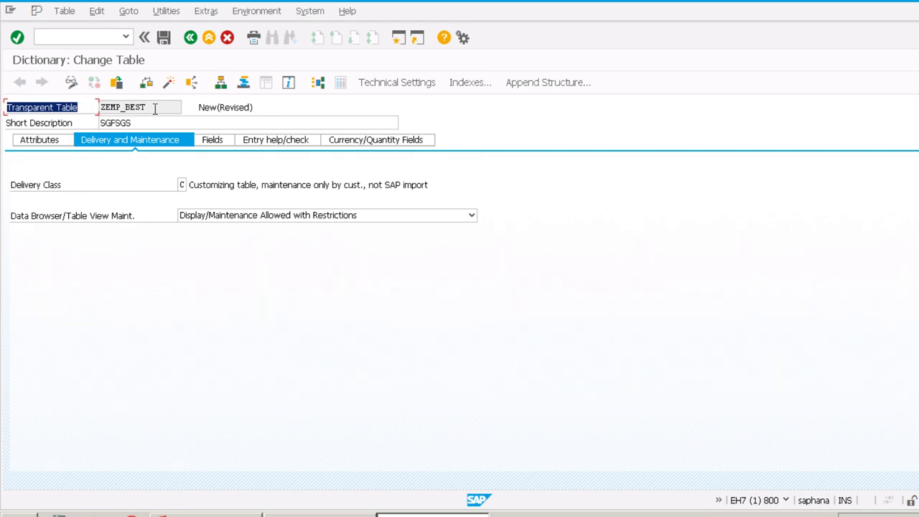
drag(180, 107, 100, 107)
click(84, 107)
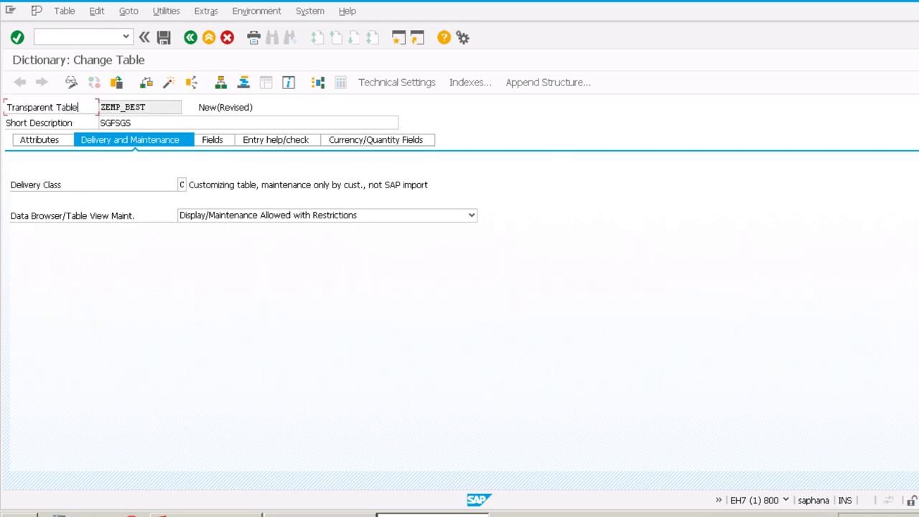
click(190, 39)
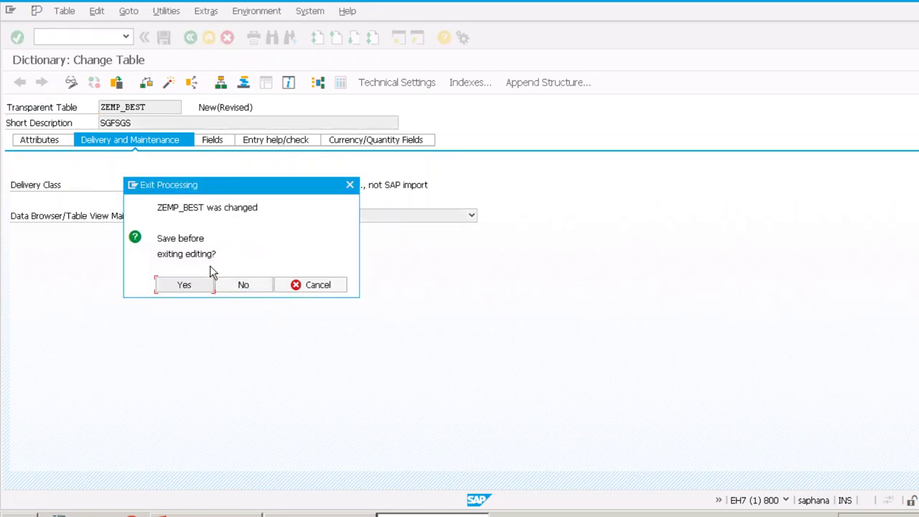
click(242, 287)
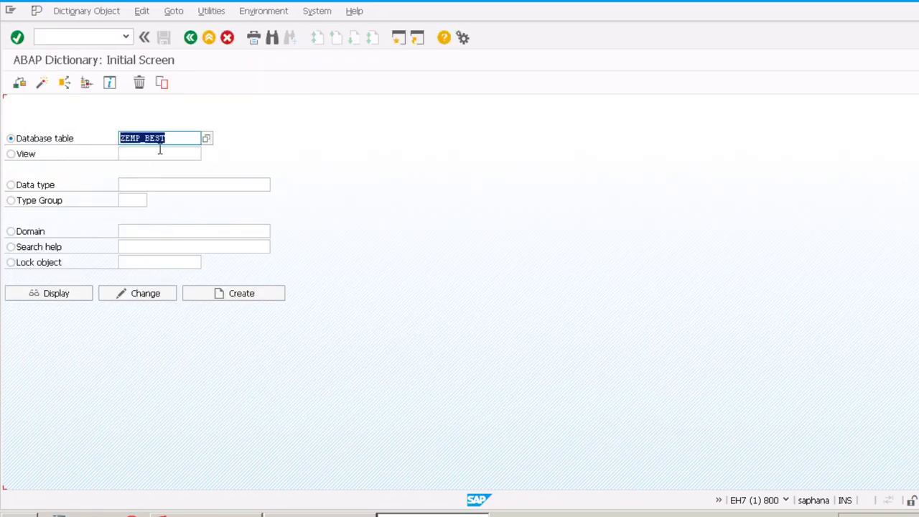
Display table ZEMPLOYEE to check its table category, and compare it with the table types slide in PowerPoint.
key(BackSpace)
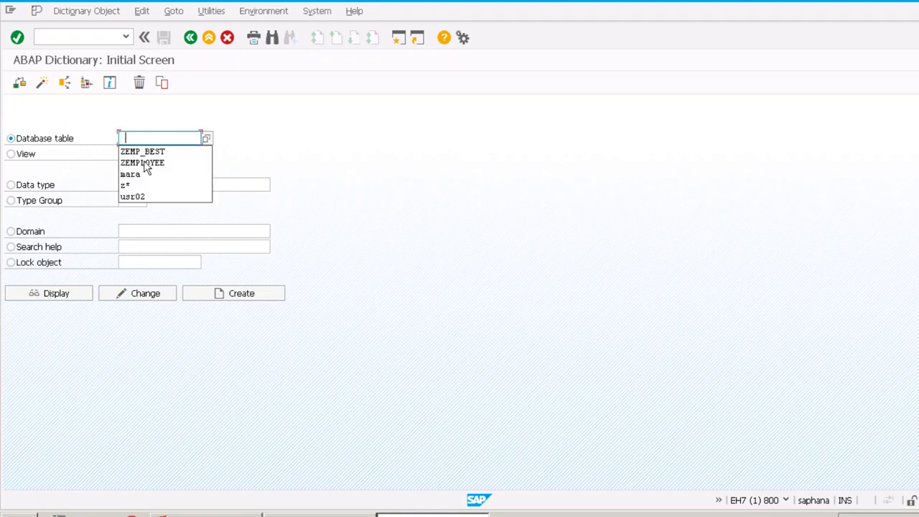
click(148, 164)
key(F7)
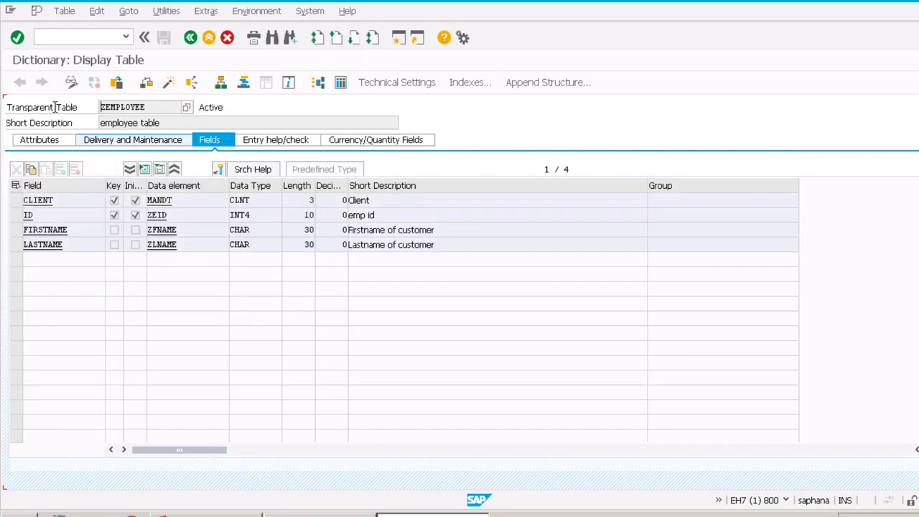
click(94, 107)
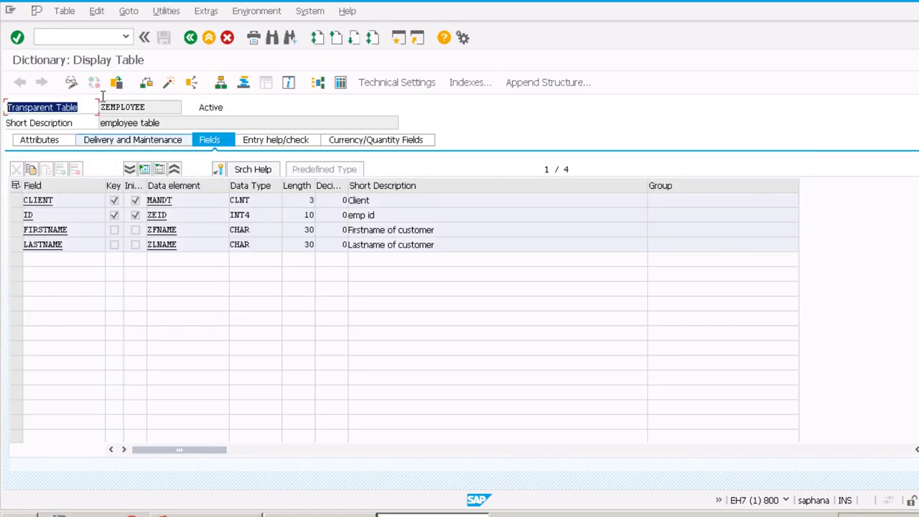
click(190, 37)
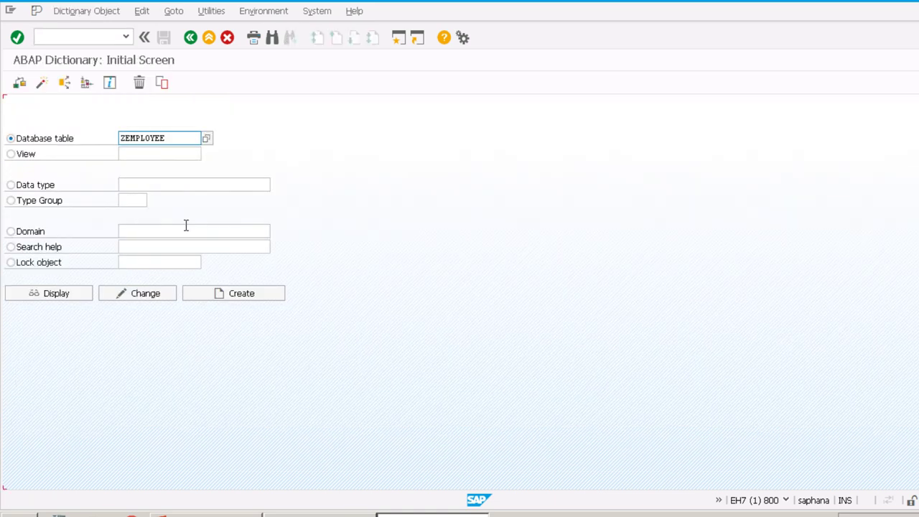
click(224, 515)
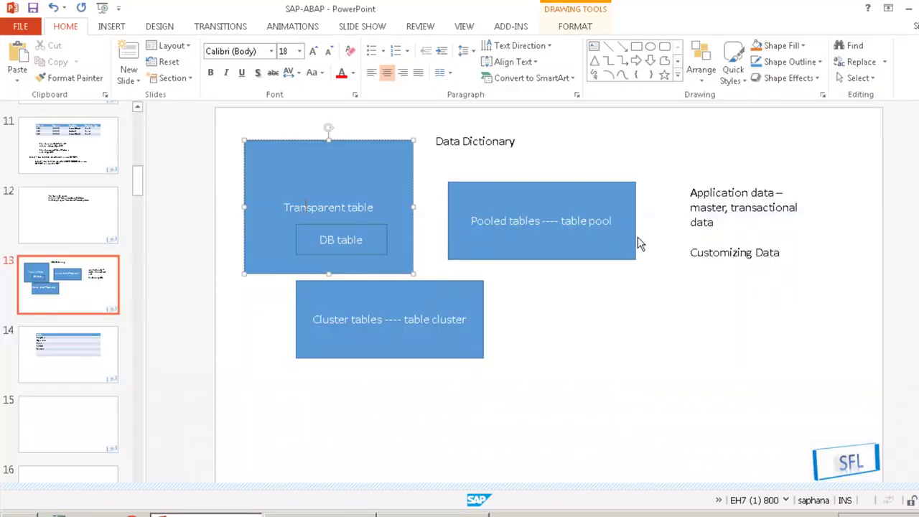
click(224, 514)
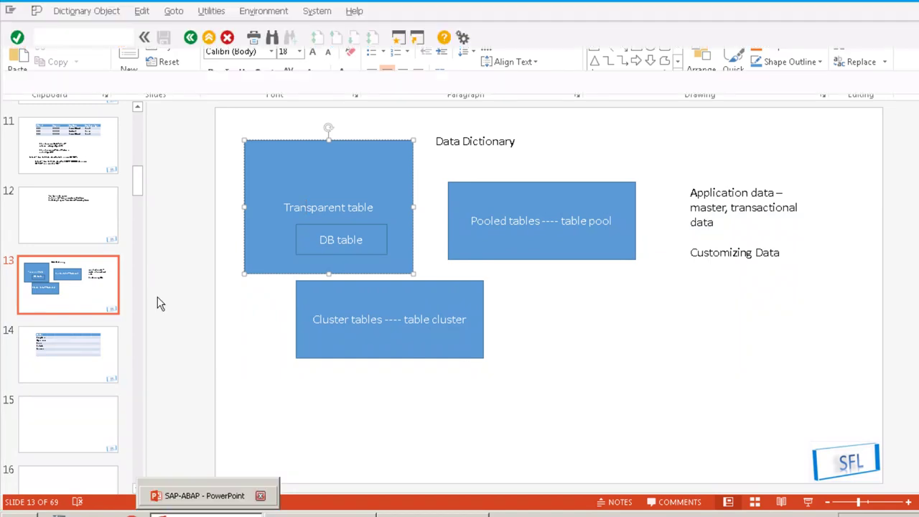
Display table ZEMPLOYEE again and review its delivery and maintenance settings, fields and available utilities.
click(70, 295)
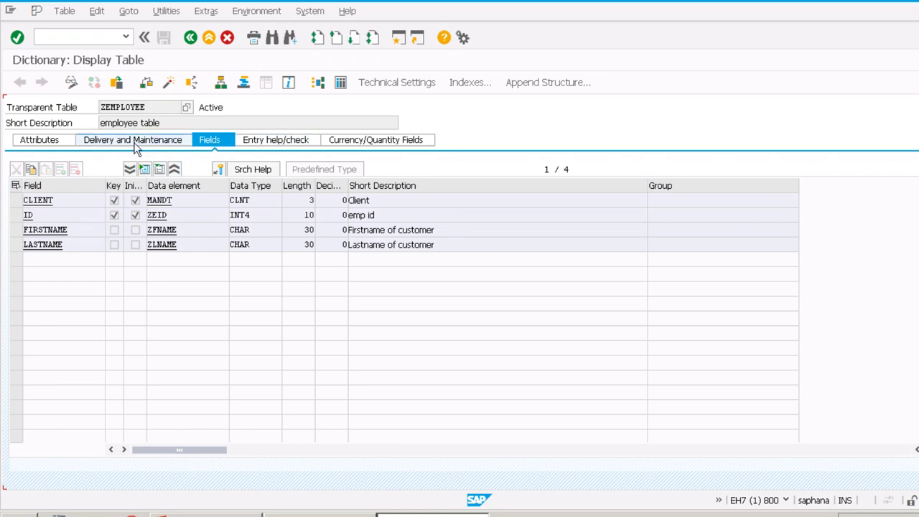
click(101, 143)
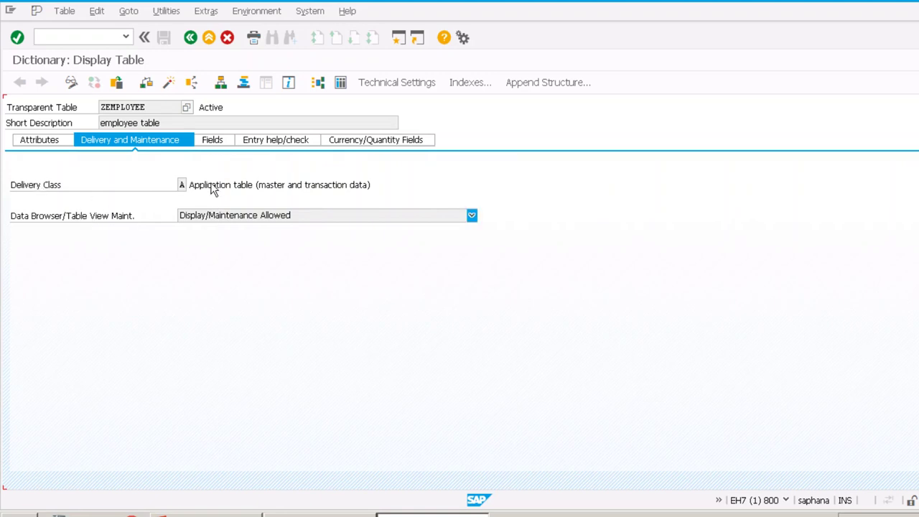
click(228, 141)
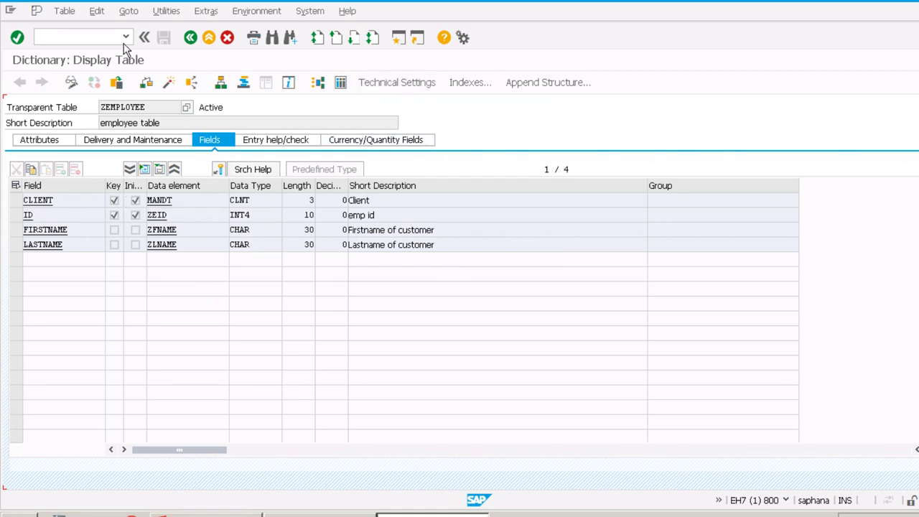
click(166, 12)
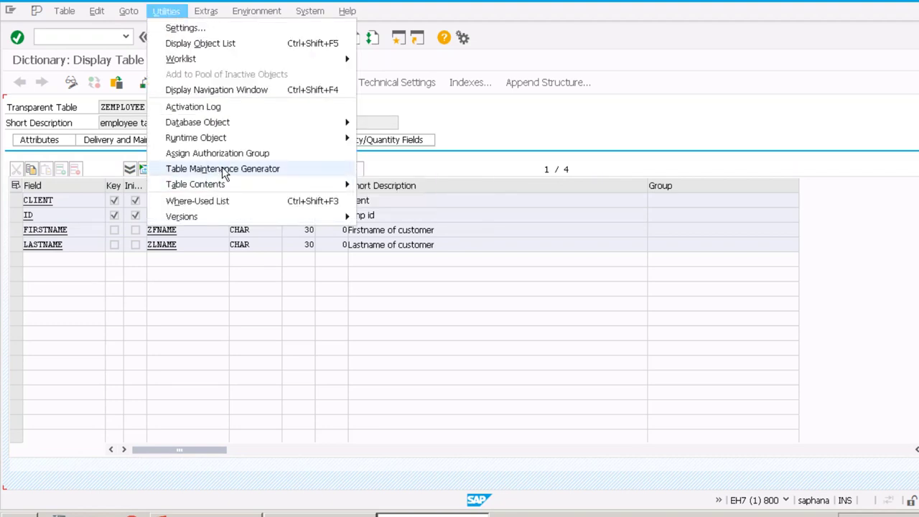
click(94, 296)
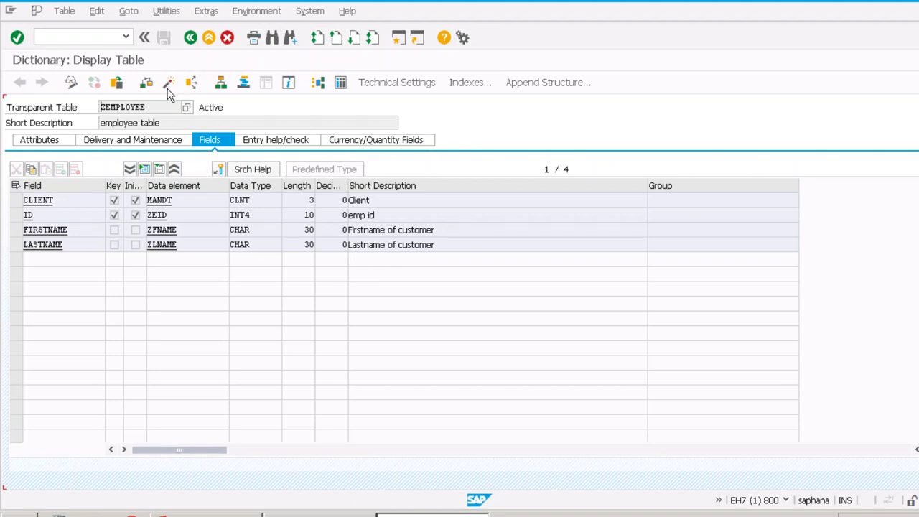
Leave the ZEMPLOYEE table, return to SAP Easy Access and reopen the ABAP Dictionary with transaction code SE11.
key(F3)
key(F3)
key(F3)
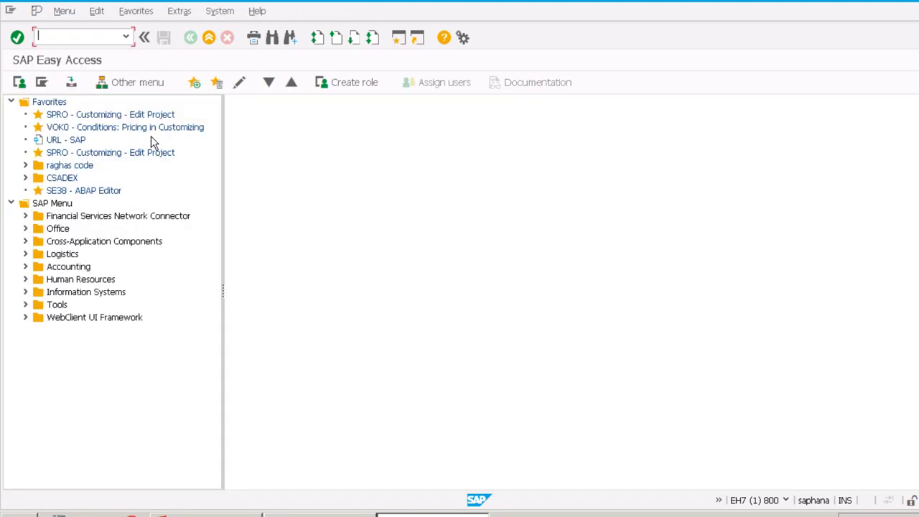
click(65, 34)
text(SE11)
key(Return)
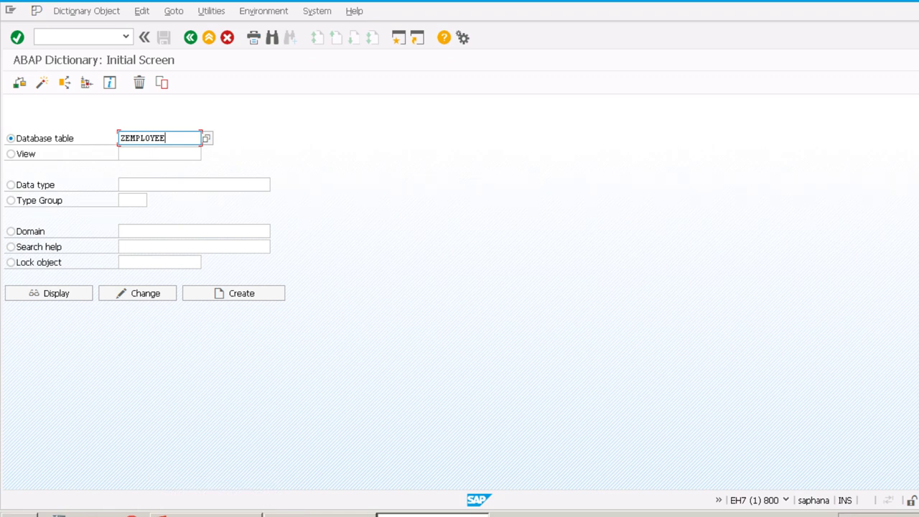
Switch to the PowerPoint presentation and point out the DB table label inside the Transparent table box.
key(alt+Tab)
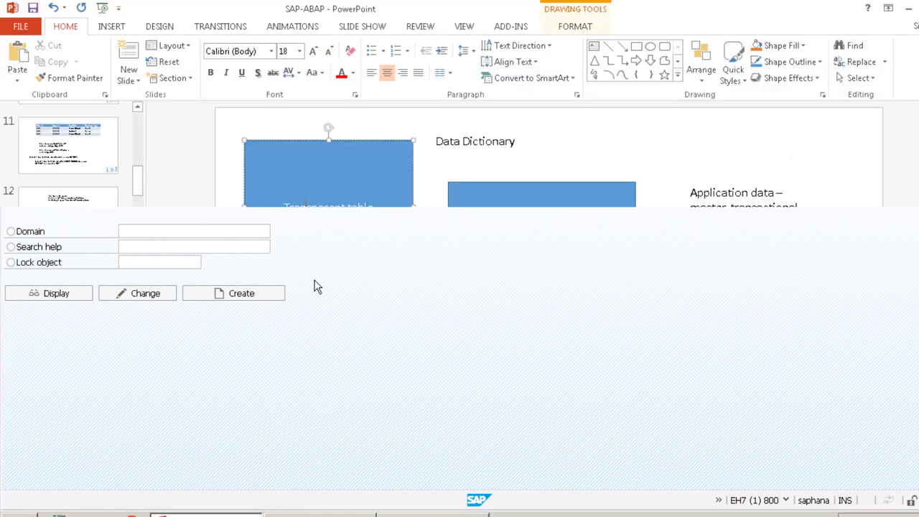
click(325, 239)
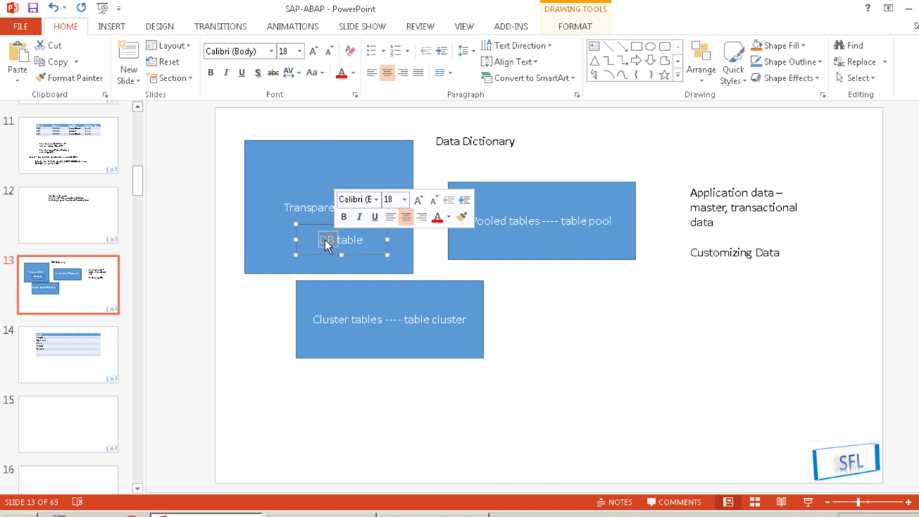
drag(325, 239, 369, 241)
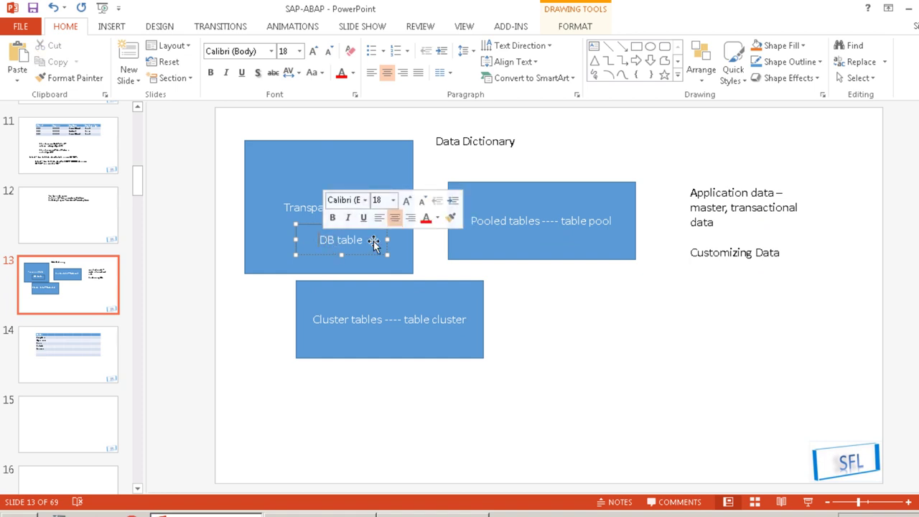
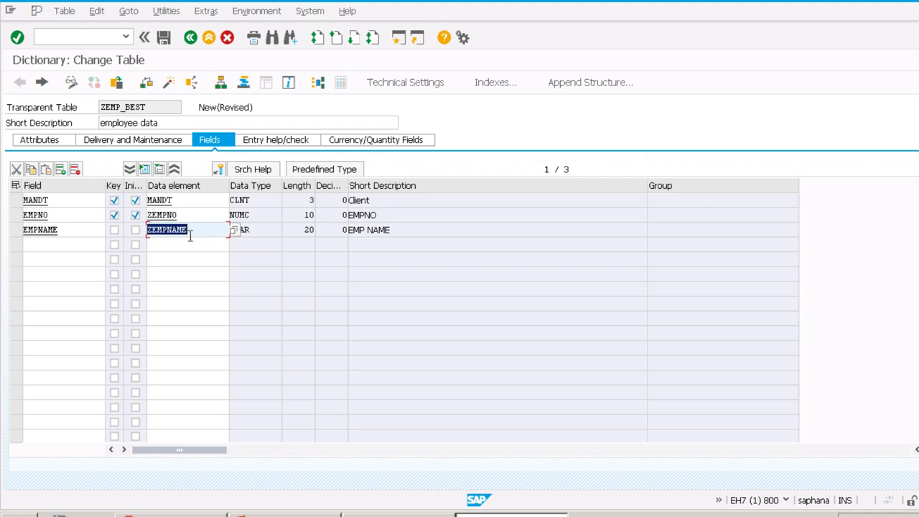
Save the ZEMP_BEST table with its fields MANDT, EMPNO and EMPNAME.
click(201, 237)
click(164, 38)
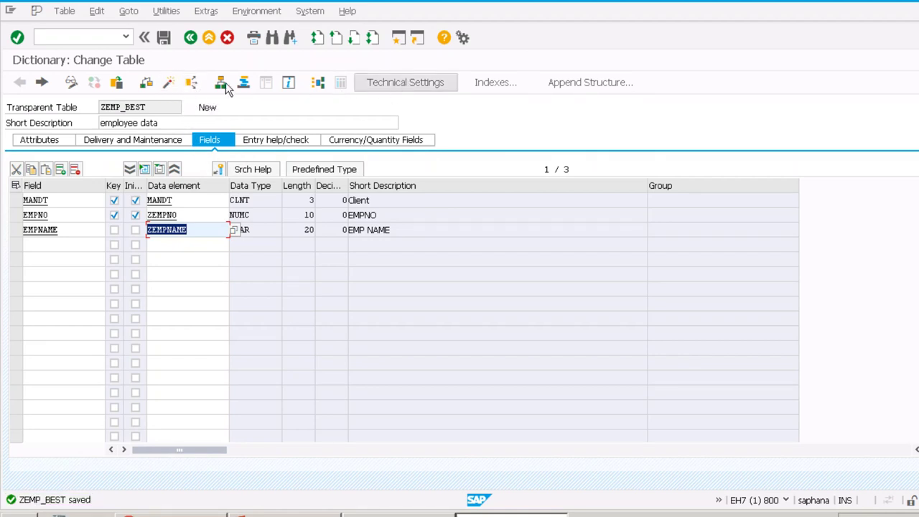
Open the technical settings of ZEMP_BEST and choose data class APPL1 from the possible entries.
click(406, 83)
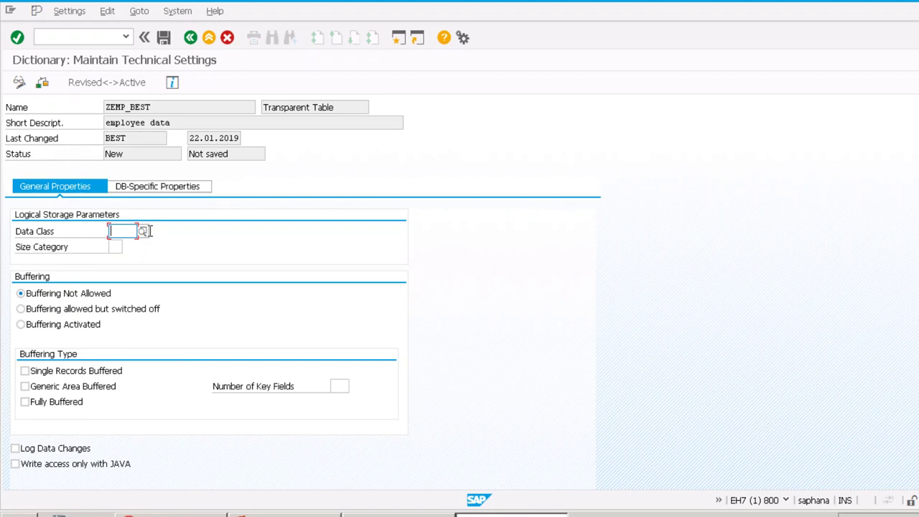
click(143, 231)
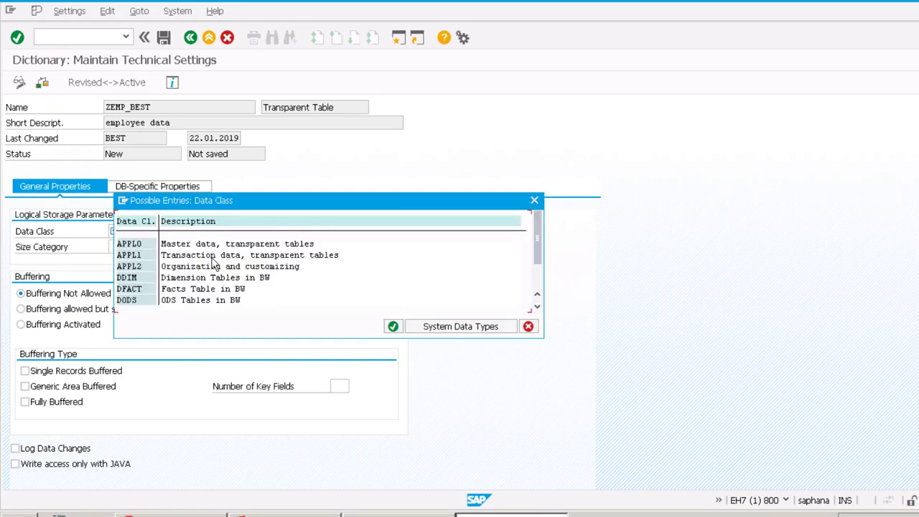
click(537, 294)
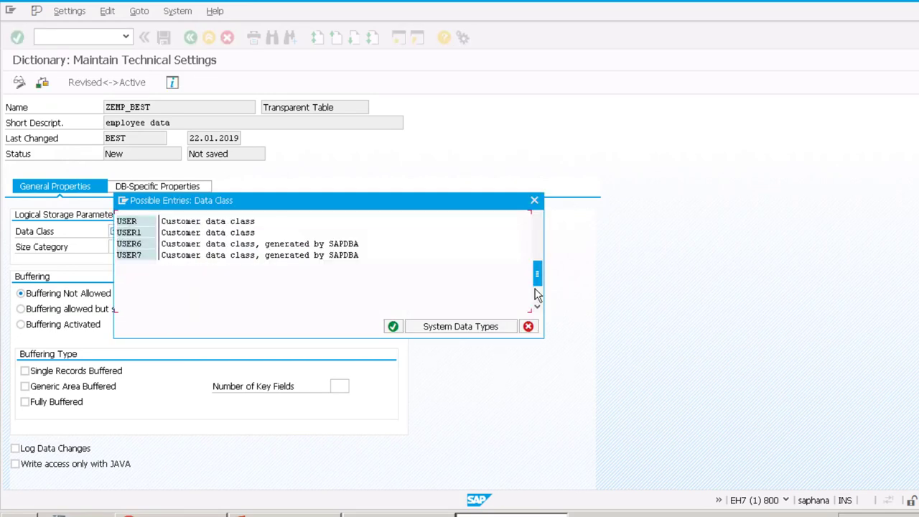
drag(537, 273, 534, 215)
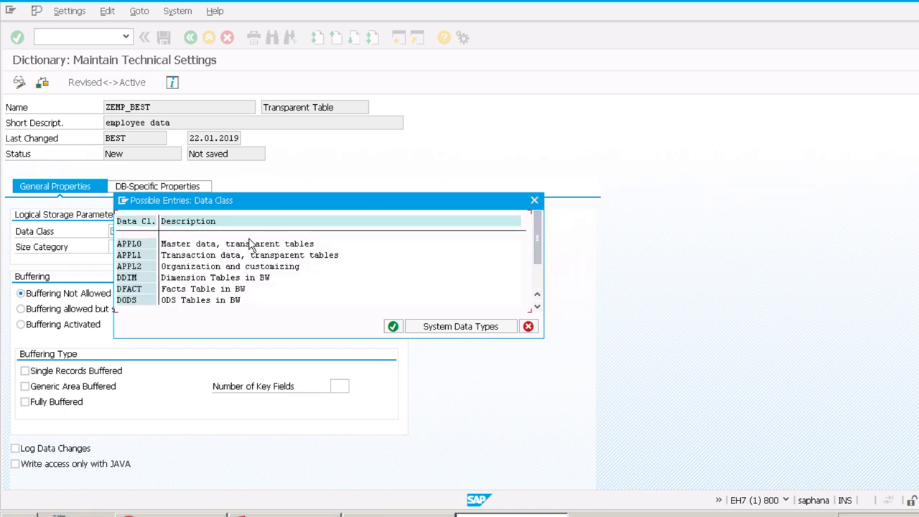
click(233, 256)
click(135, 255)
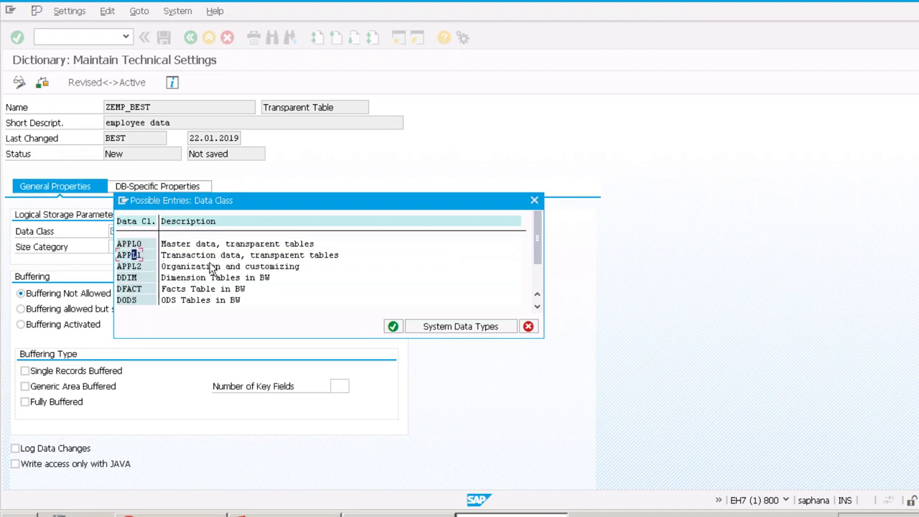
click(392, 327)
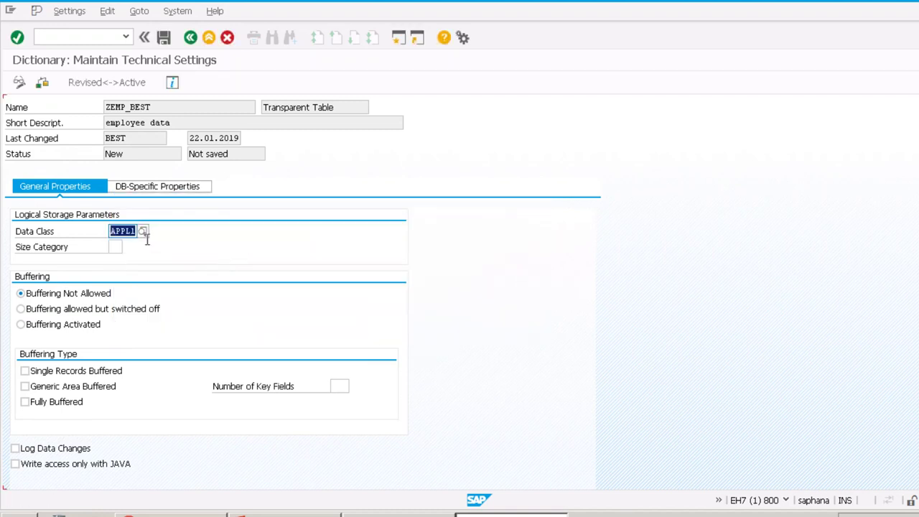
Set the size category to 8, for 19 000 000 to 38 000 000 expected data records.
click(114, 246)
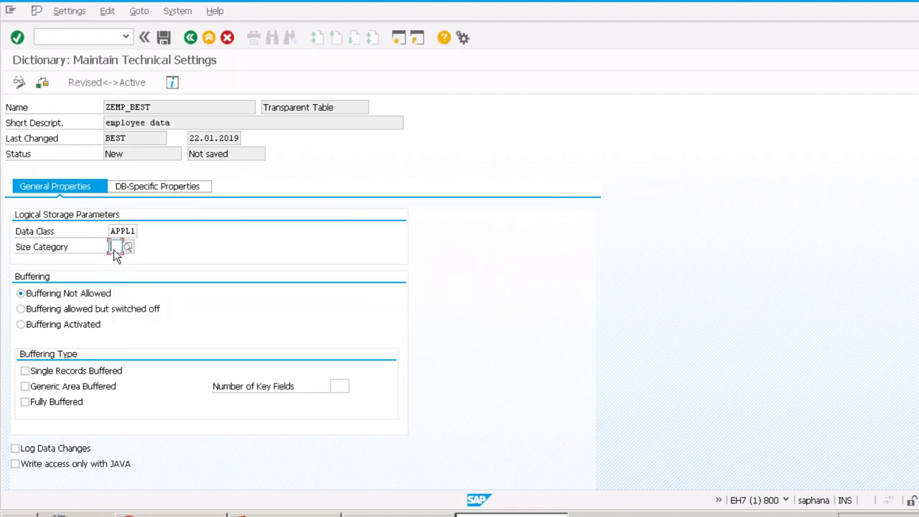
click(129, 248)
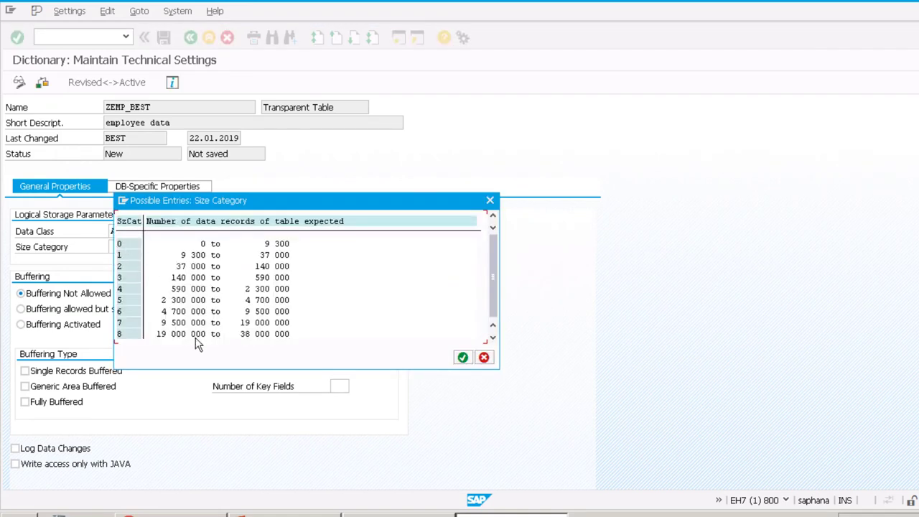
double_click(195, 336)
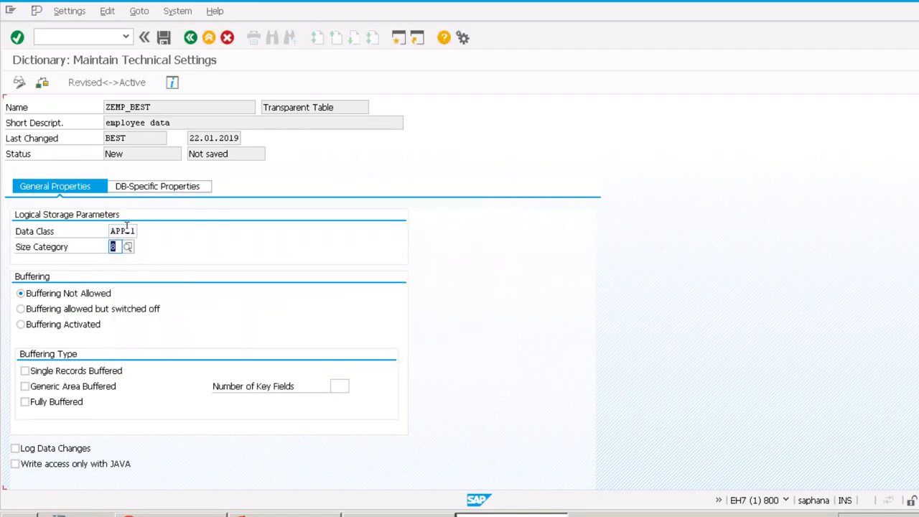
Change the data class to APPL0 for master data and reselect size category 8.
click(122, 231)
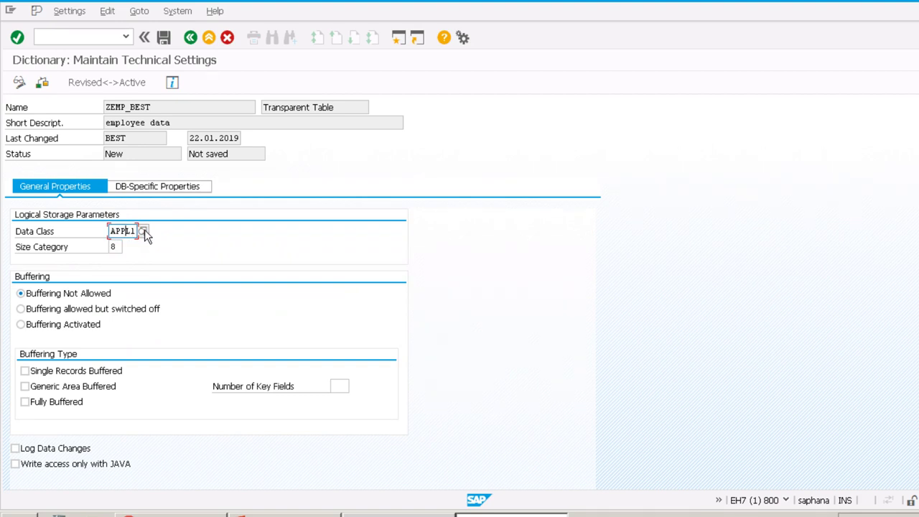
click(143, 231)
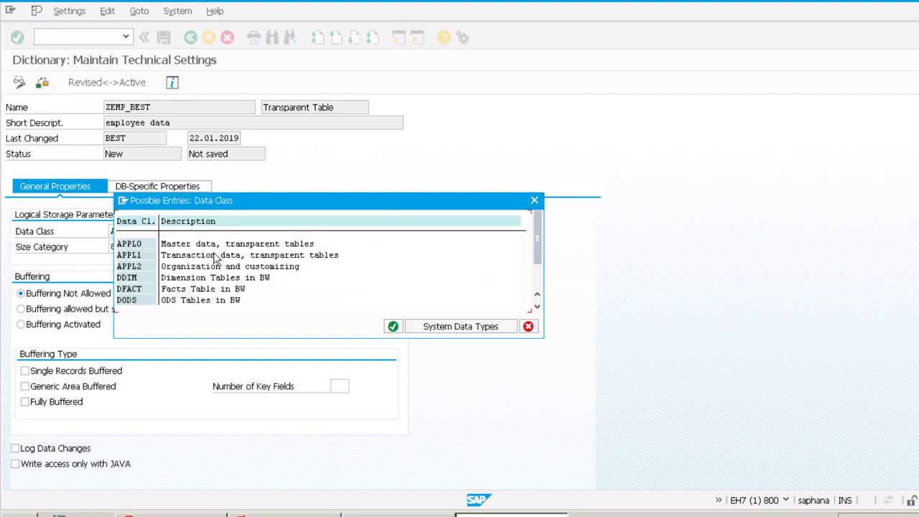
double_click(229, 245)
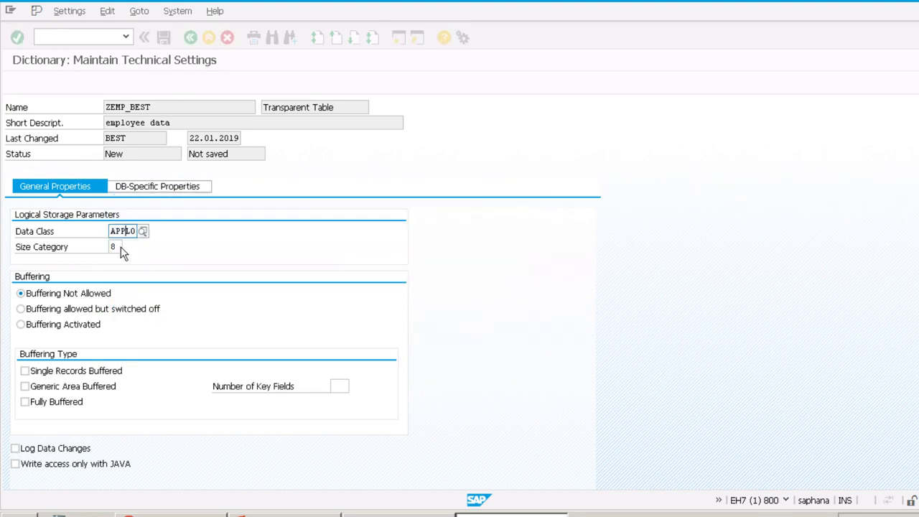
click(122, 247)
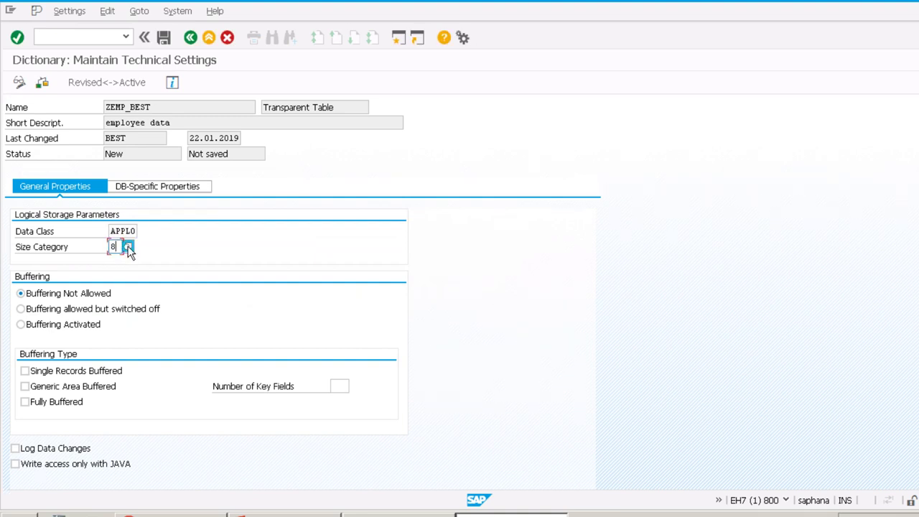
click(128, 247)
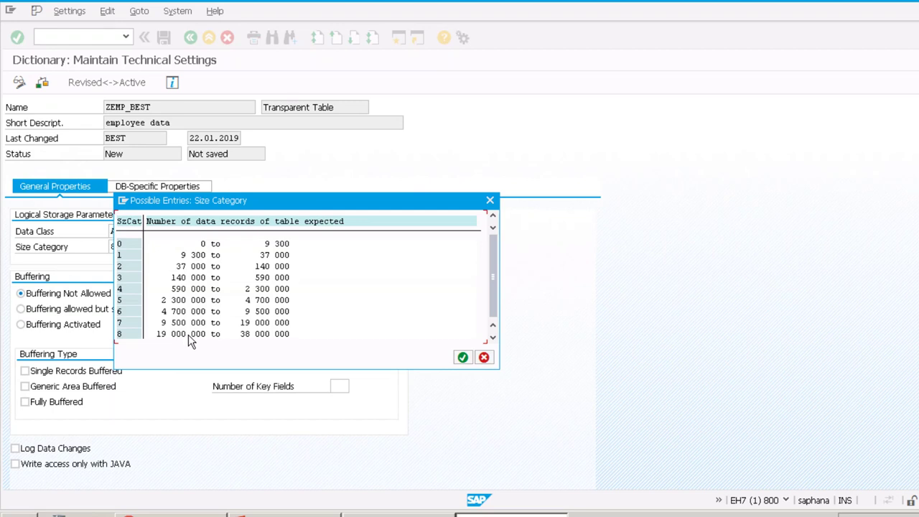
double_click(188, 334)
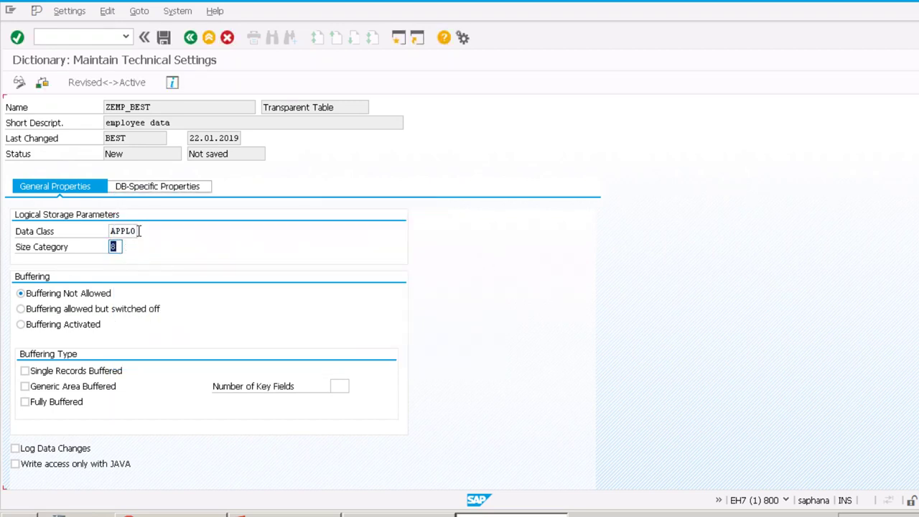
Set the data class to APPL1 for transaction data and check the storage types in the DB-specific properties.
click(140, 230)
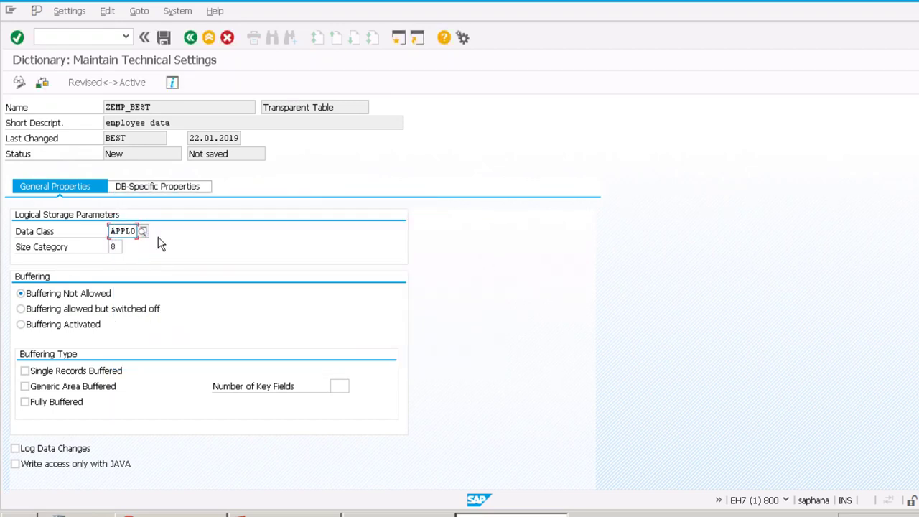
key(F4)
click(174, 255)
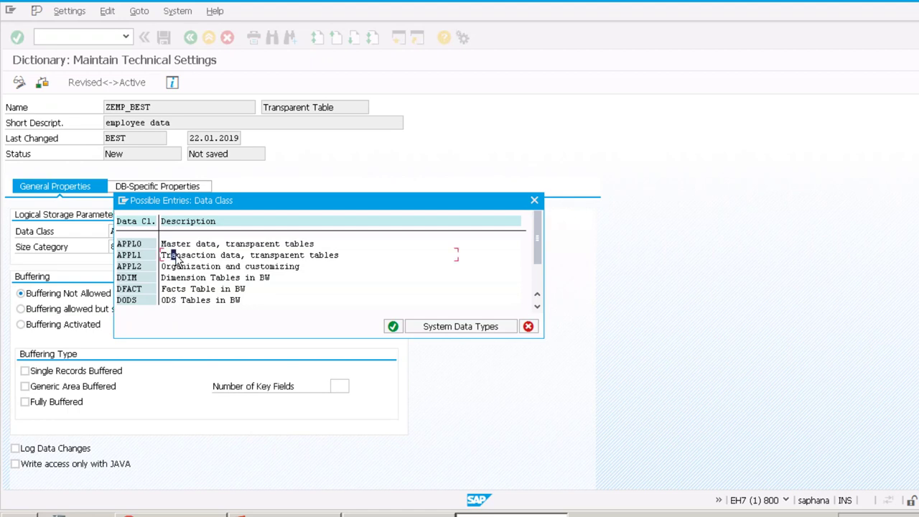
double_click(177, 256)
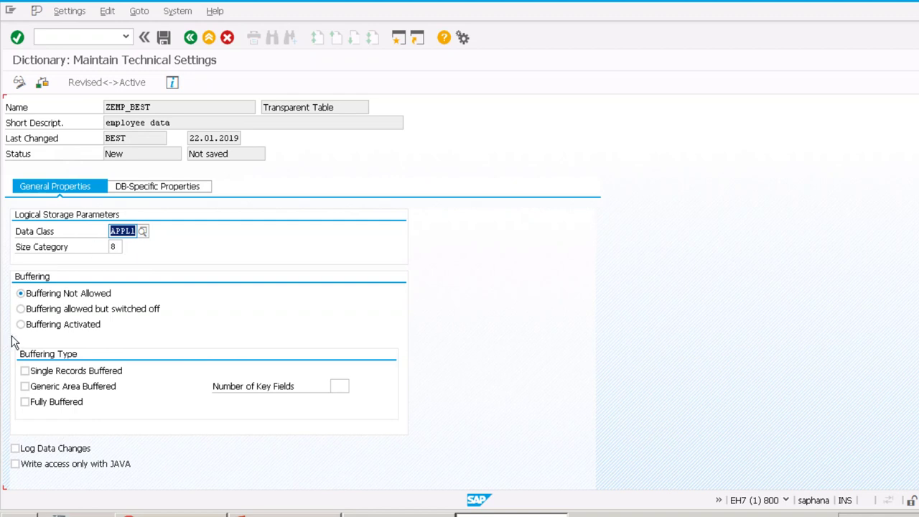
click(165, 189)
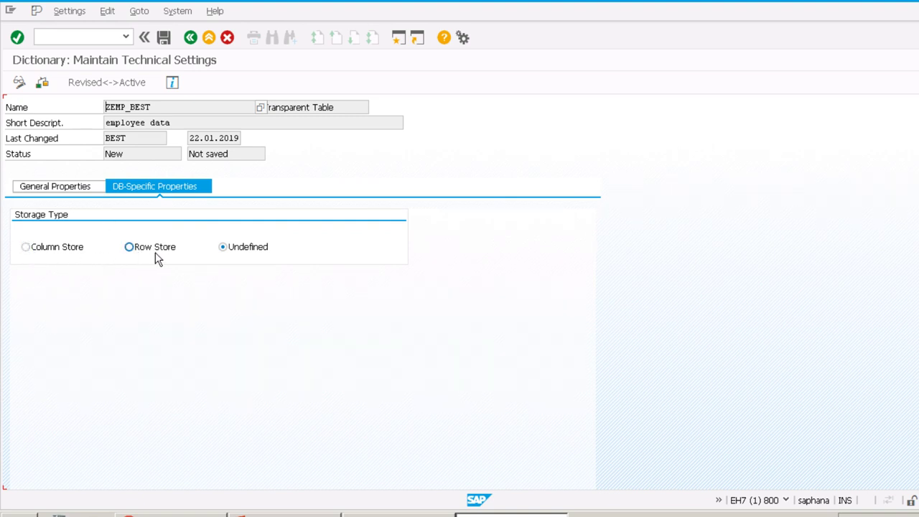
click(69, 189)
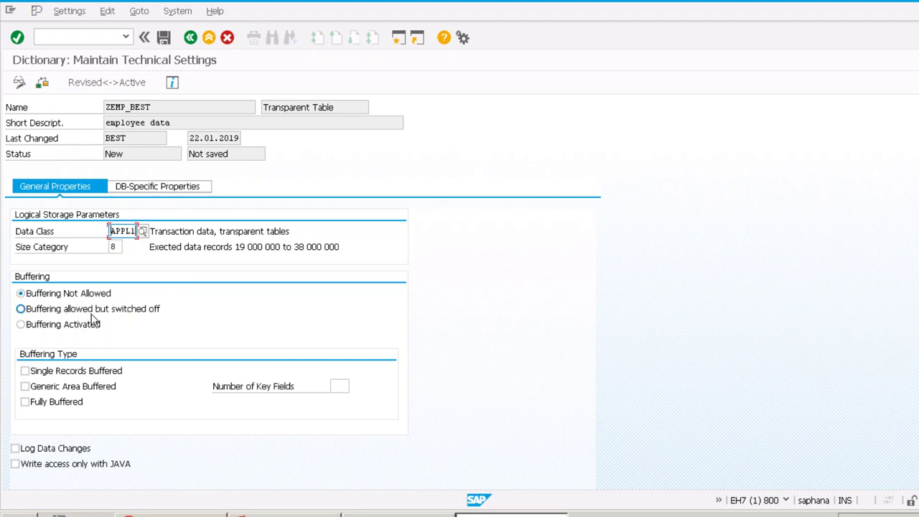
Try the Buffering Activated option with its buffering types and key field count, and return to Buffering Not Allowed.
click(21, 324)
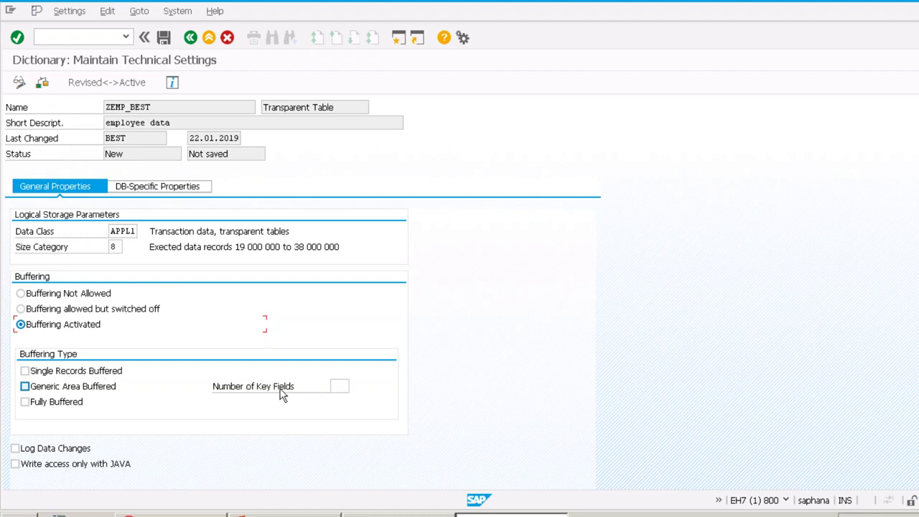
click(339, 387)
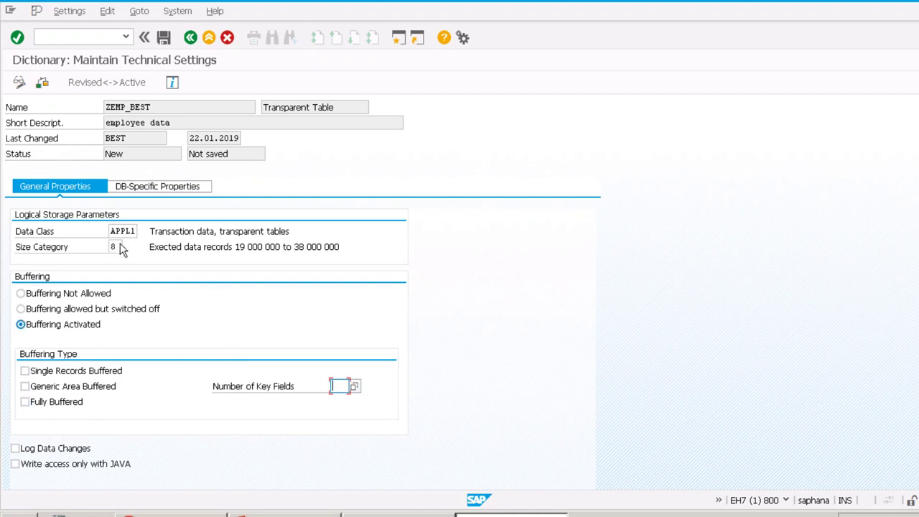
click(53, 296)
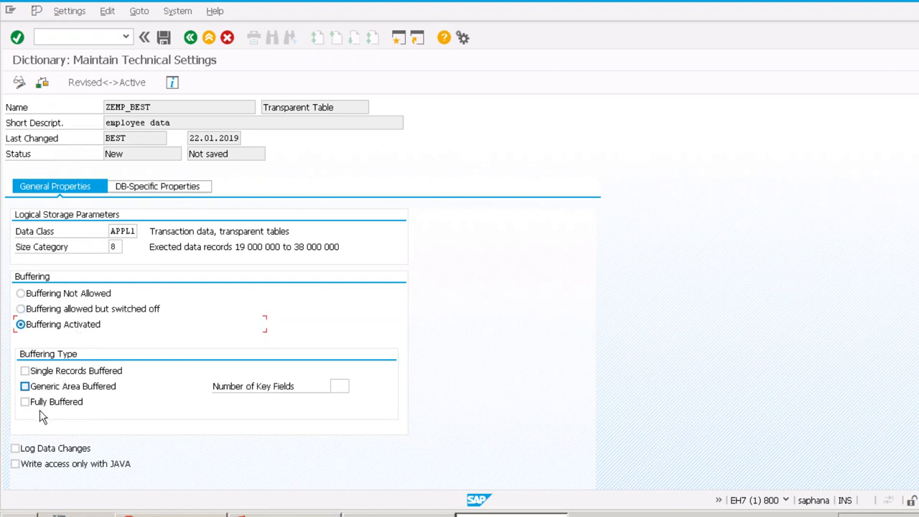
click(24, 371)
click(25, 387)
click(21, 294)
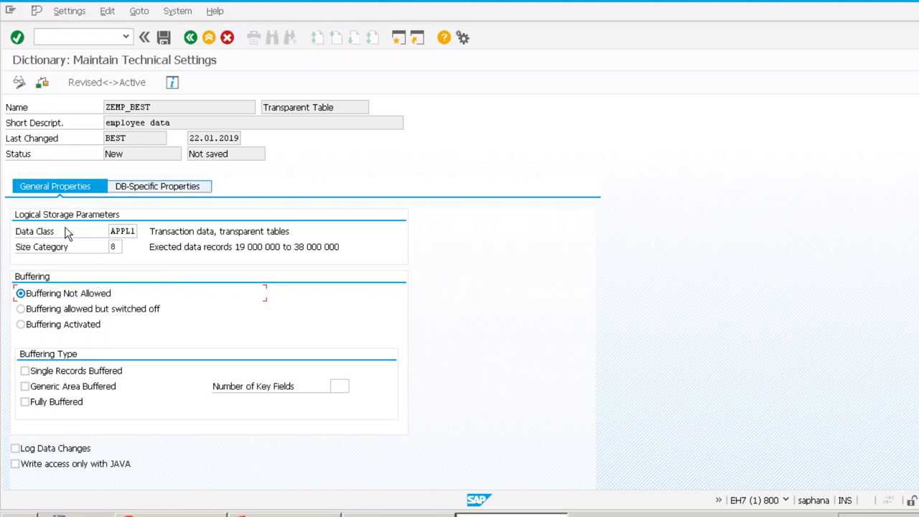
Save the technical settings and return to the ZEMP_BEST table definition.
click(164, 38)
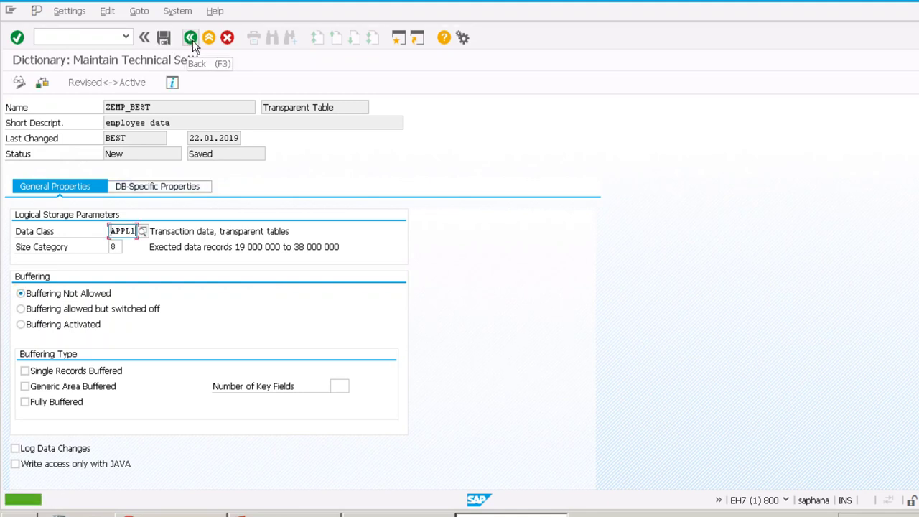
click(192, 41)
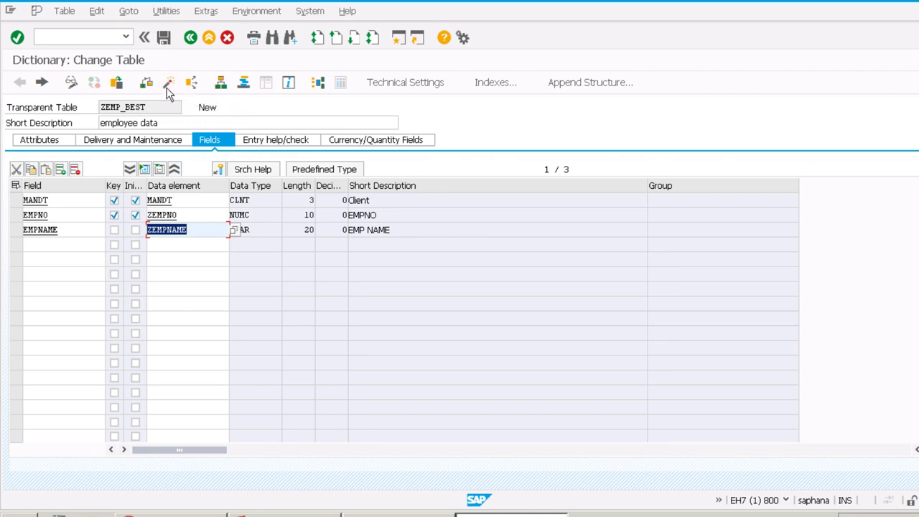
Activate the ZEMP_BEST table, display the activation log and return to the table.
click(167, 84)
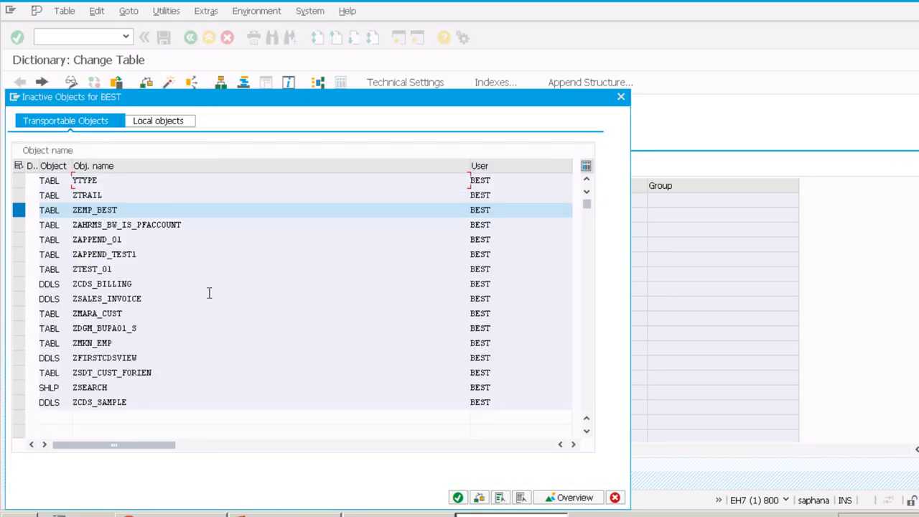
key(Return)
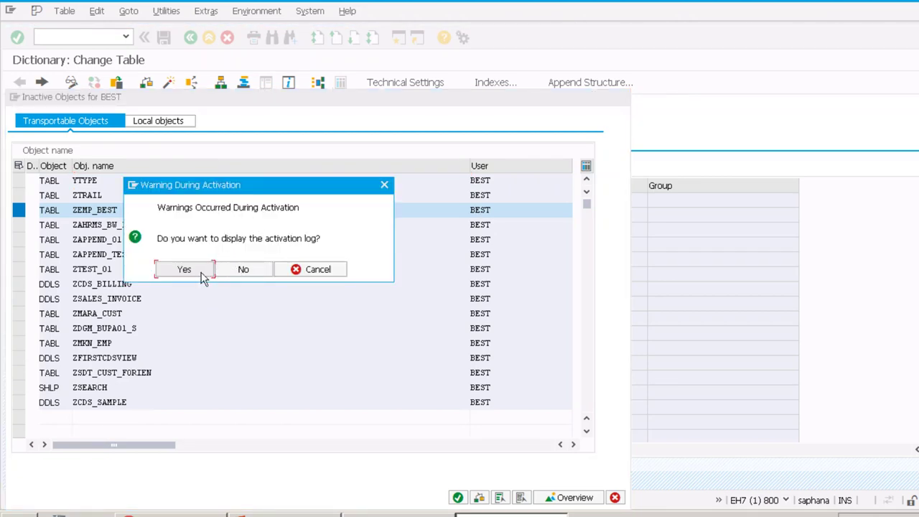
click(203, 275)
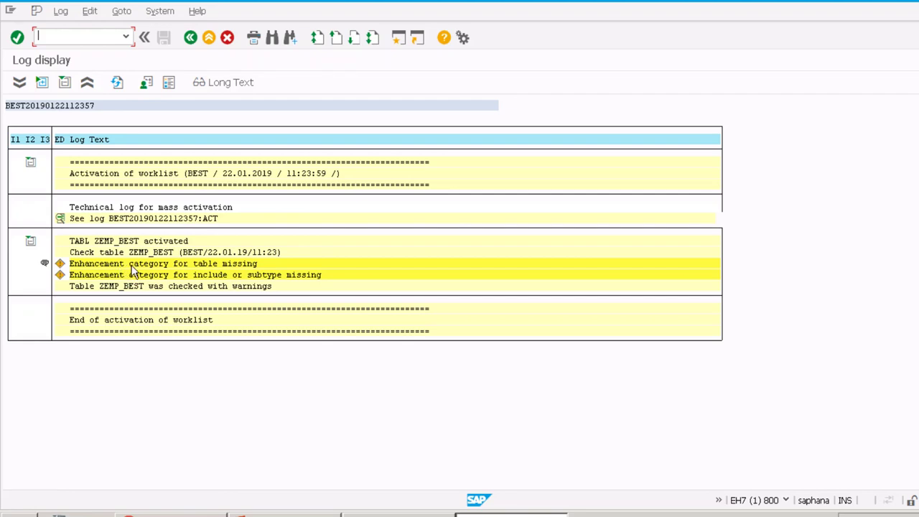
click(190, 38)
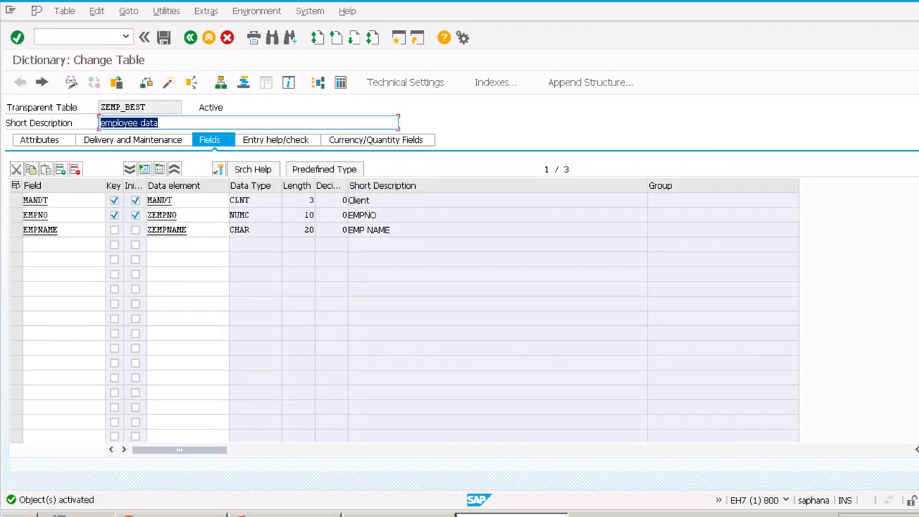
Set the enhancement category of table ZEMP_BEST to Cannot Be Enhanced and activate the table again.
click(239, 13)
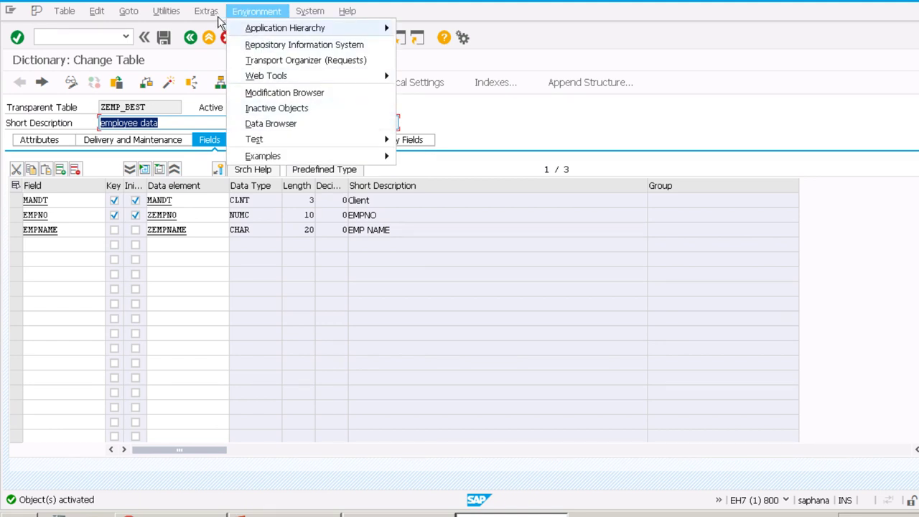
mouse_move(213, 20)
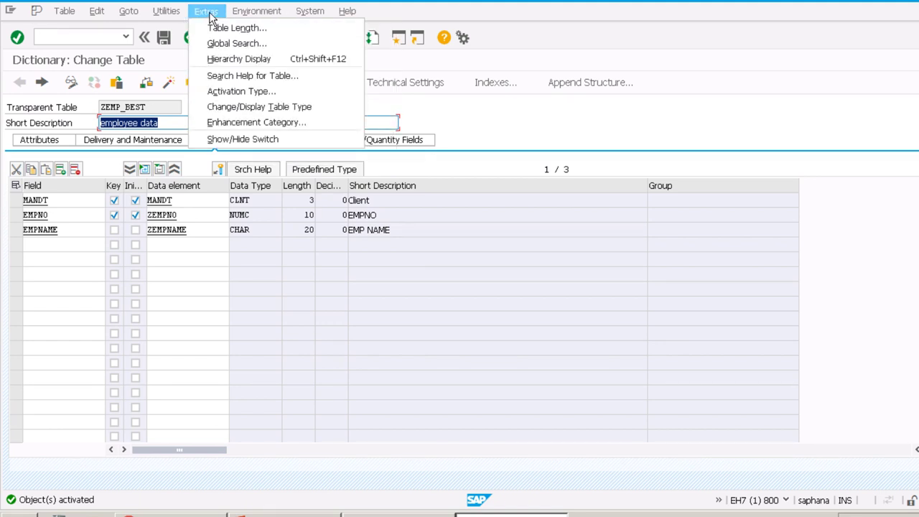
click(221, 123)
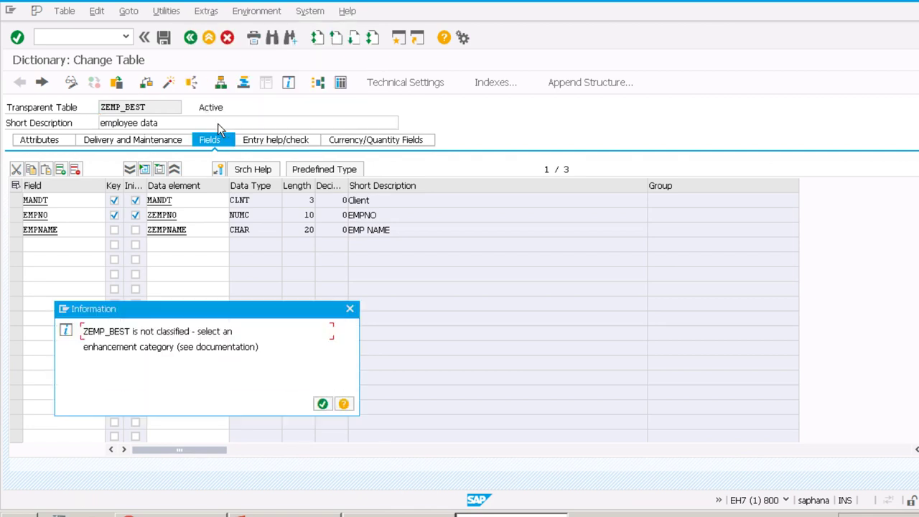
click(323, 405)
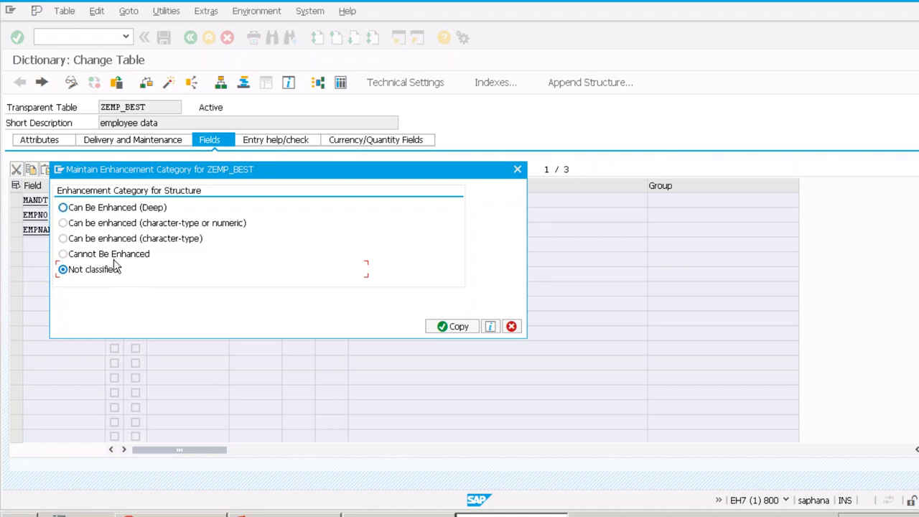
click(120, 255)
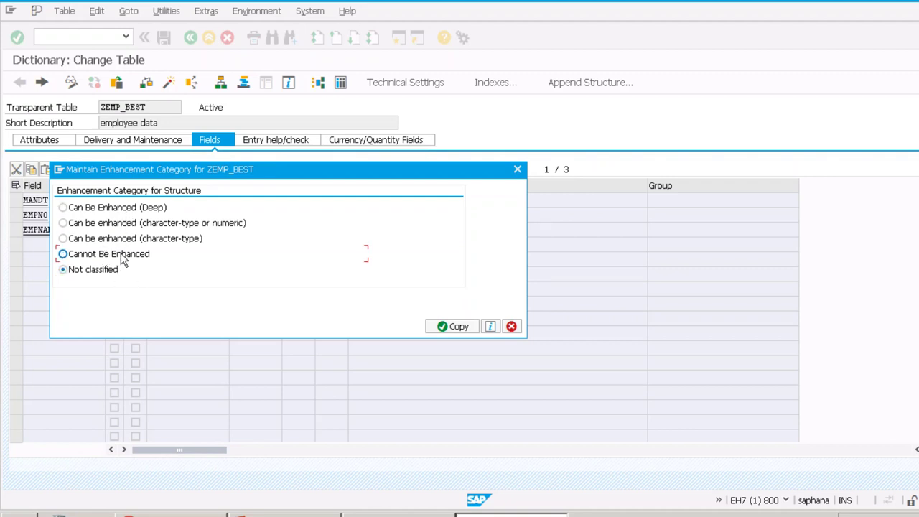
click(468, 328)
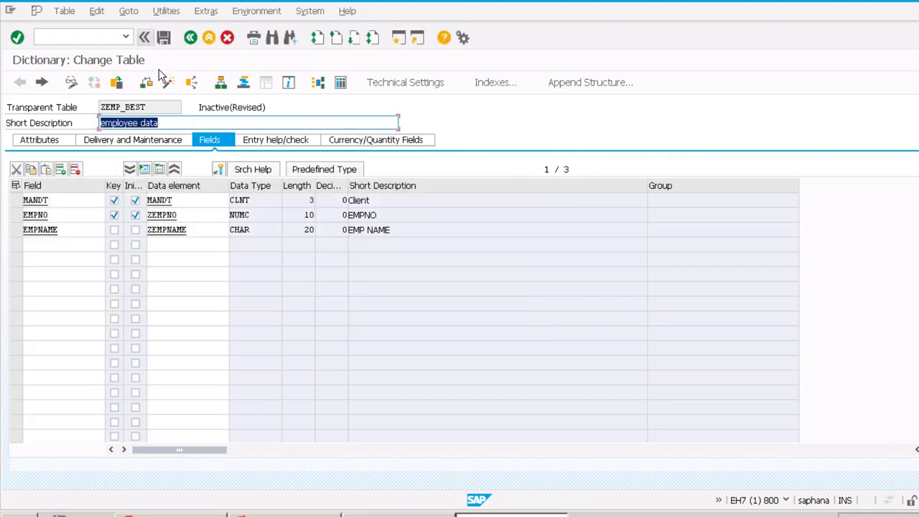
click(165, 81)
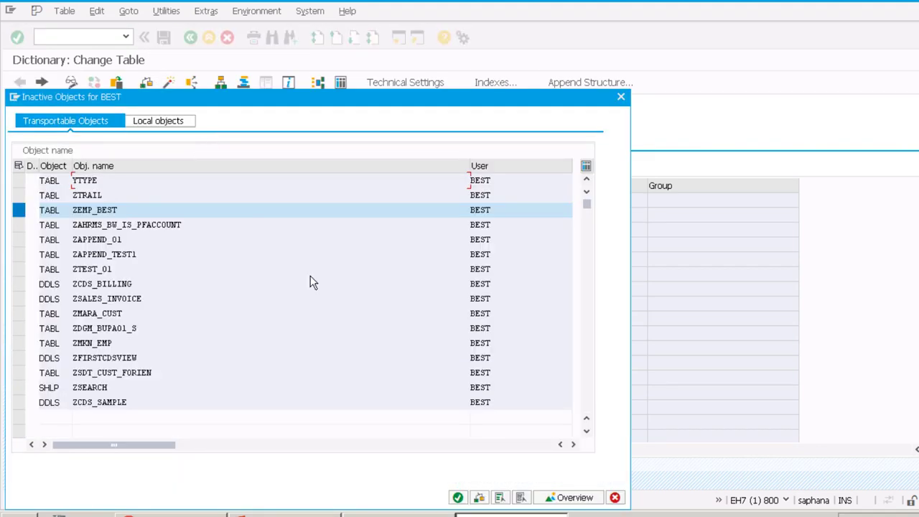
key(Return)
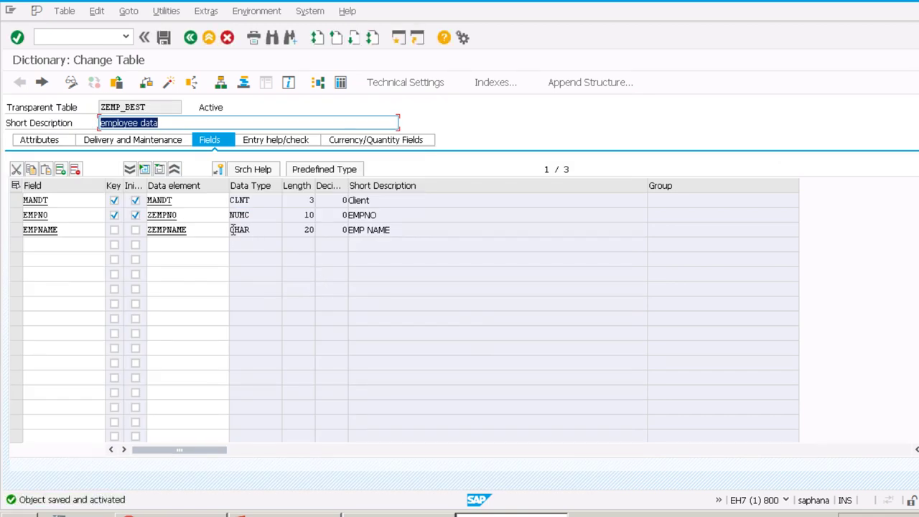
click(165, 11)
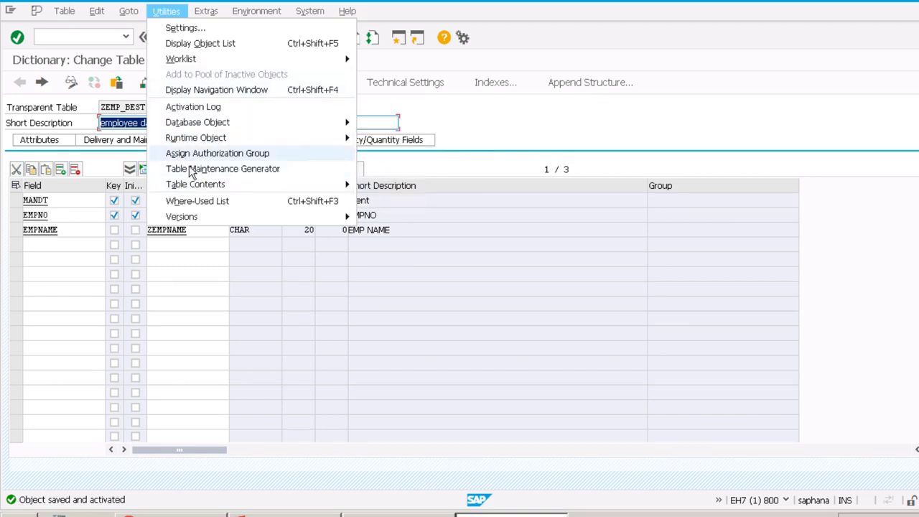
mouse_move(194, 188)
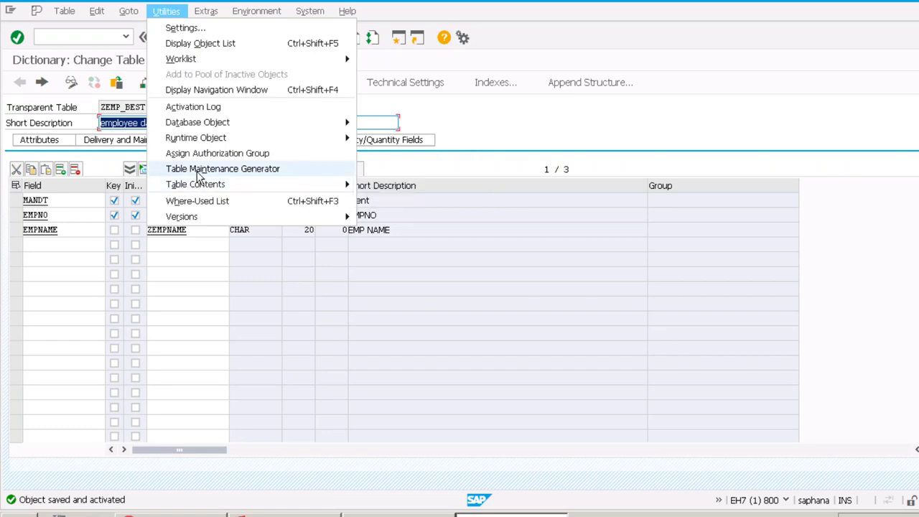
click(89, 259)
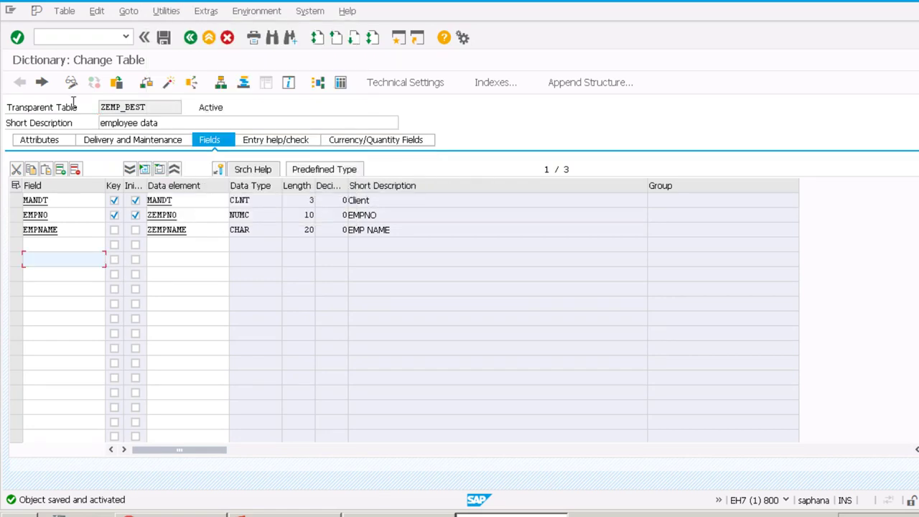
click(99, 13)
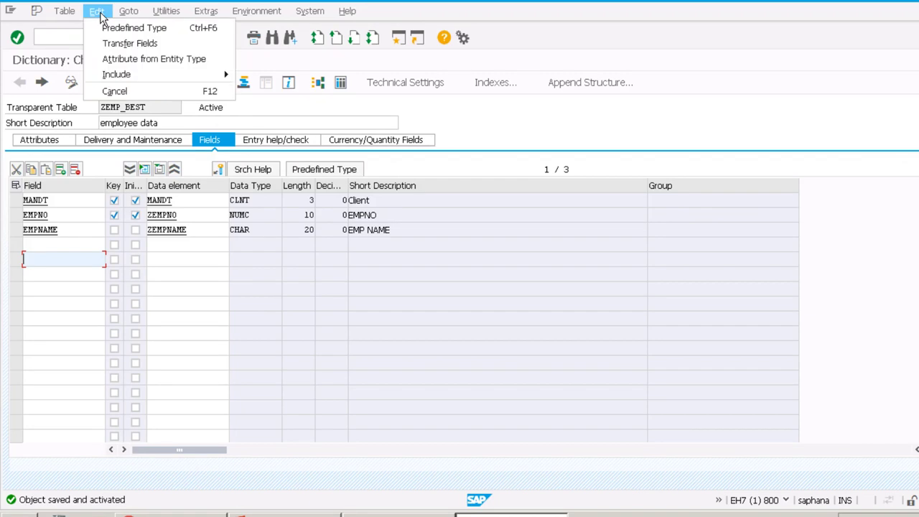
mouse_move(128, 11)
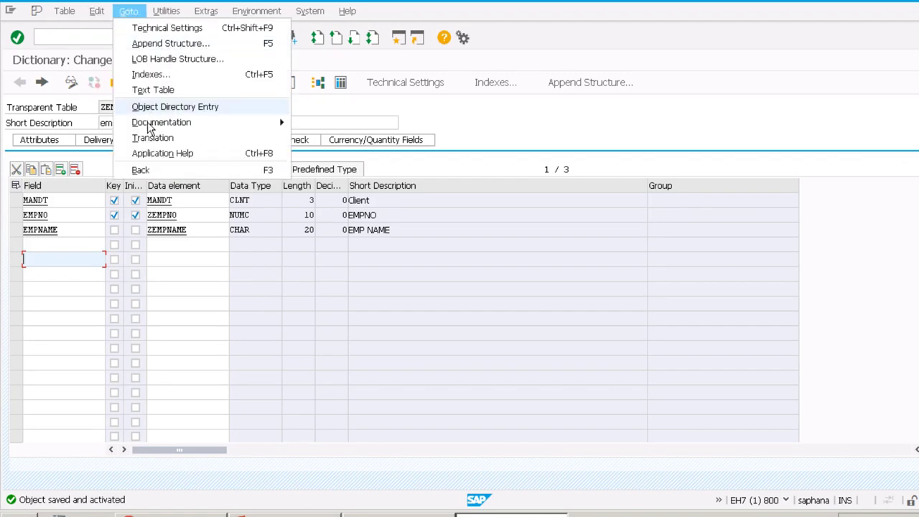
mouse_move(159, 20)
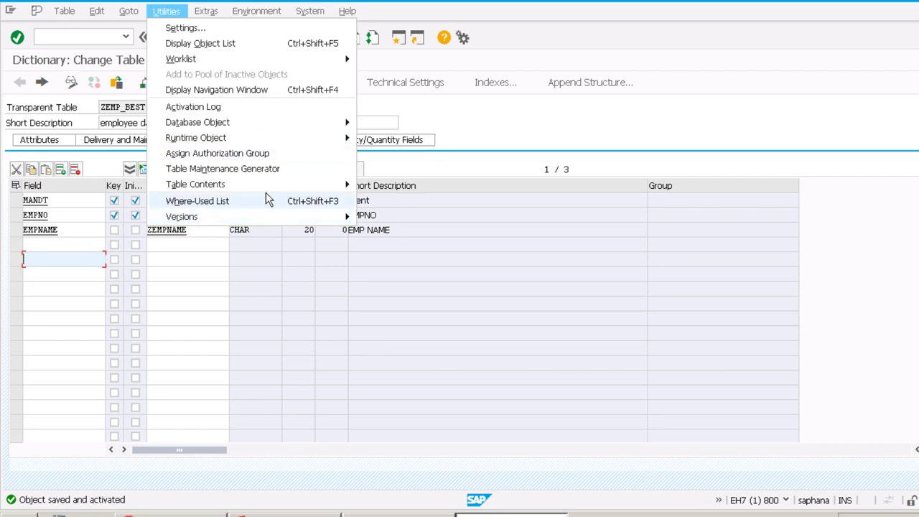
mouse_move(318, 192)
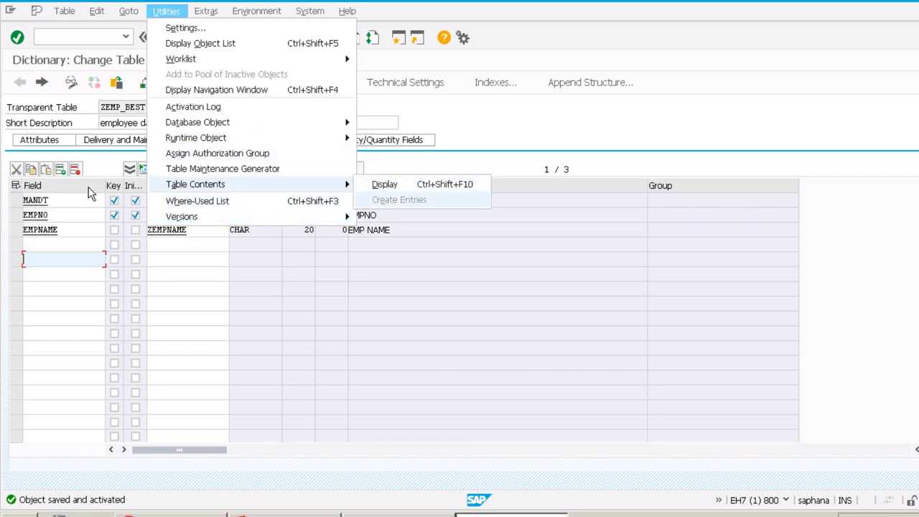
click(70, 260)
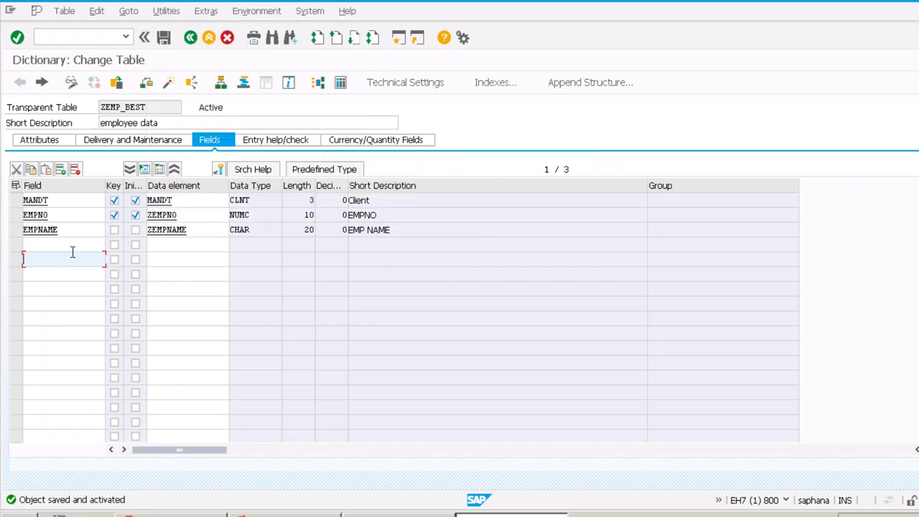
click(170, 90)
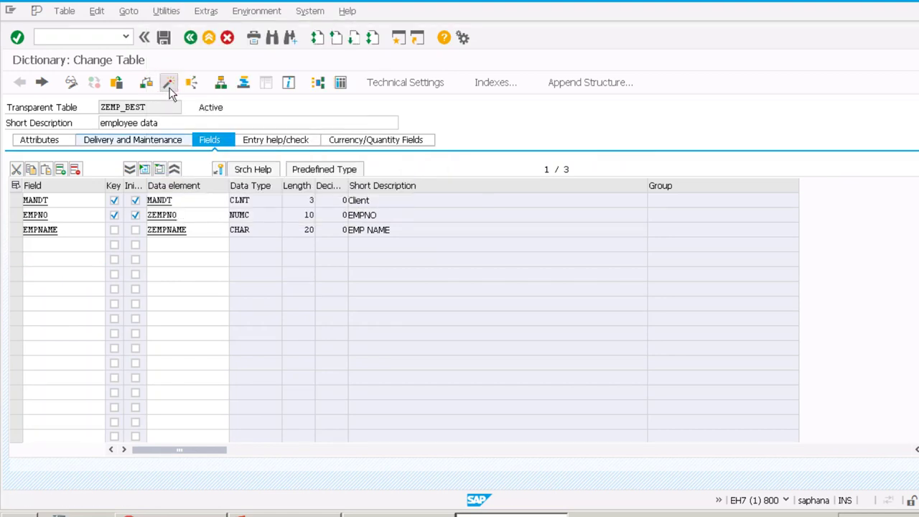
Display the contents of ZEMP_BEST in the Data Browser without selection criteria and return to the table definition.
click(340, 83)
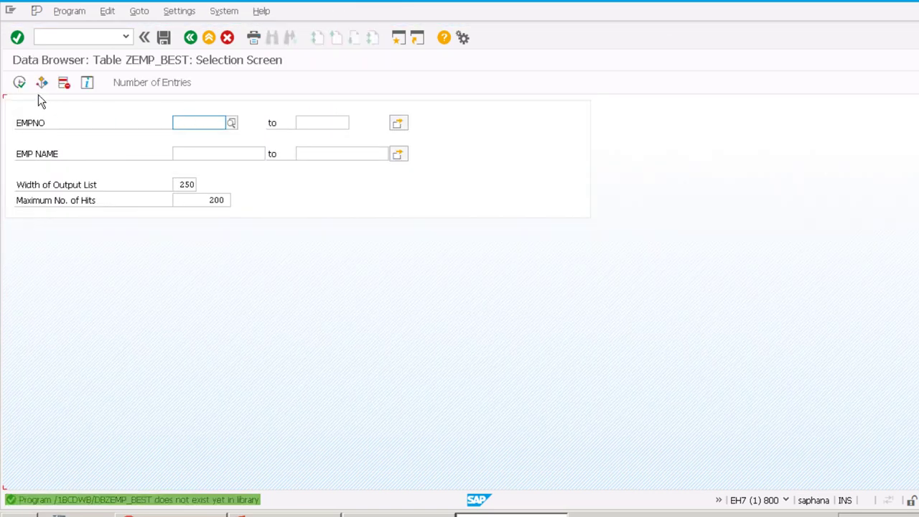
click(19, 84)
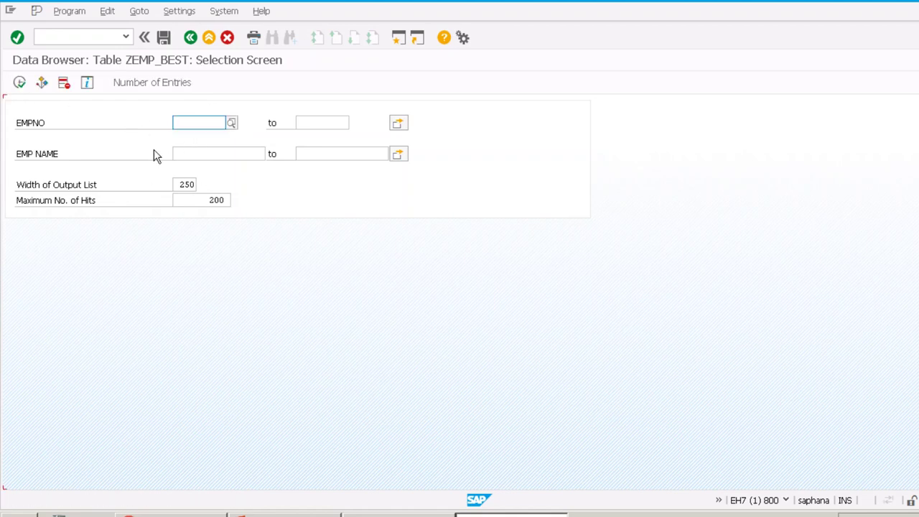
click(70, 12)
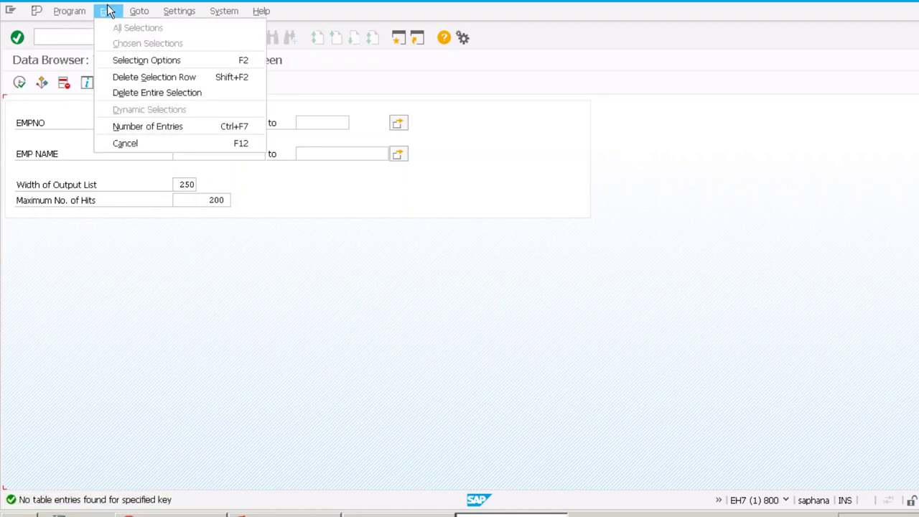
click(139, 11)
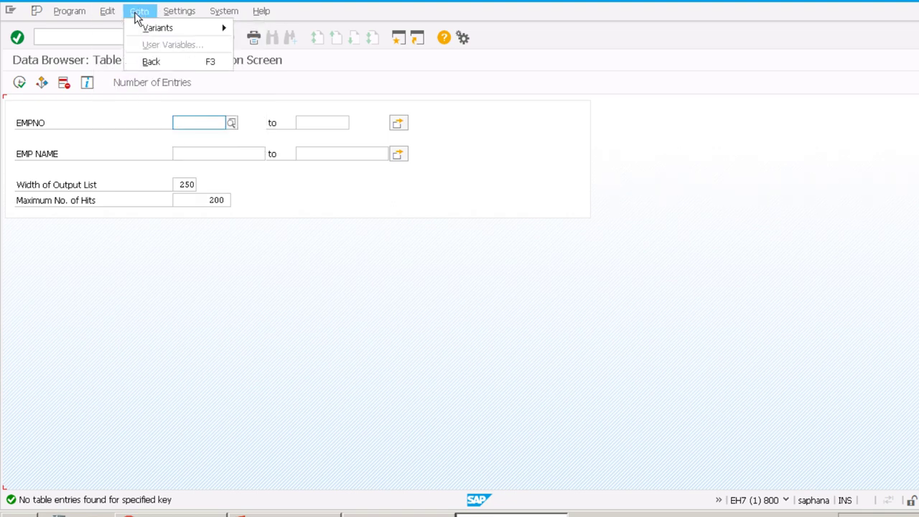
click(272, 97)
key(F8)
click(190, 37)
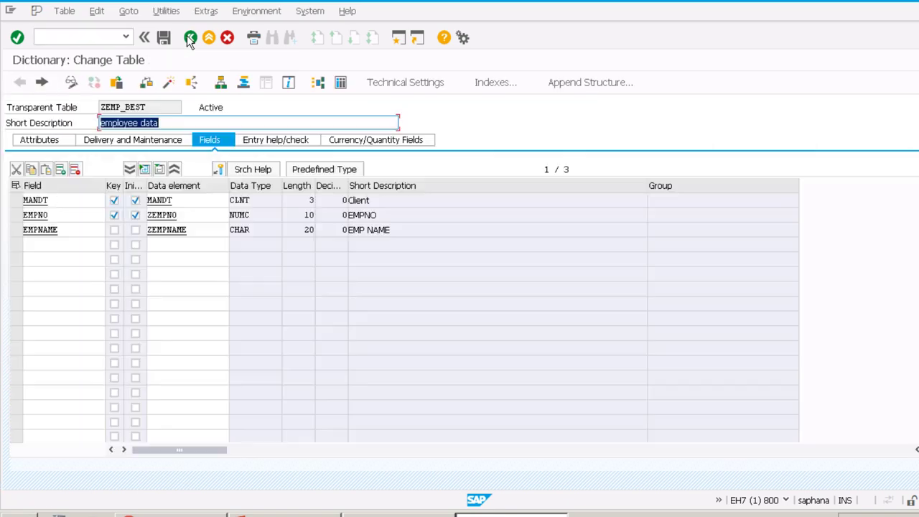
Leave the ZEMP_BEST table definition and return to the ABAP Dictionary initial screen.
click(129, 12)
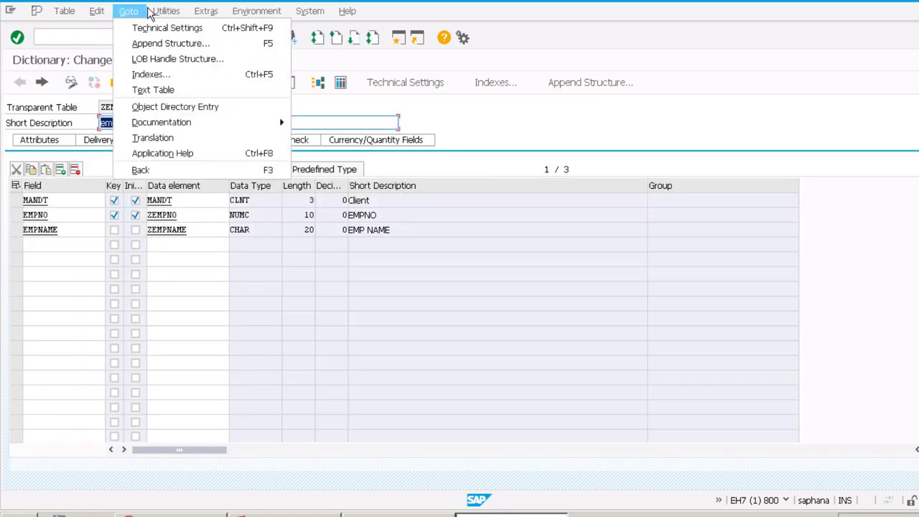
click(160, 12)
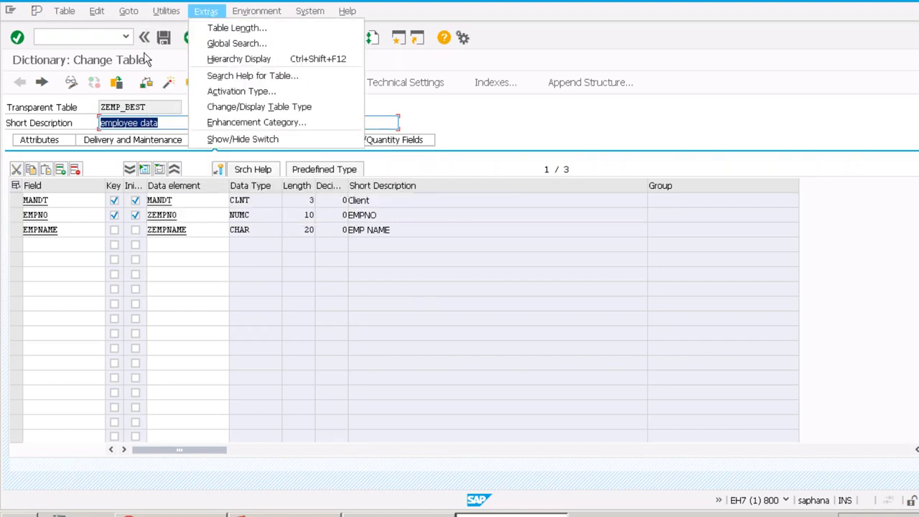
click(185, 38)
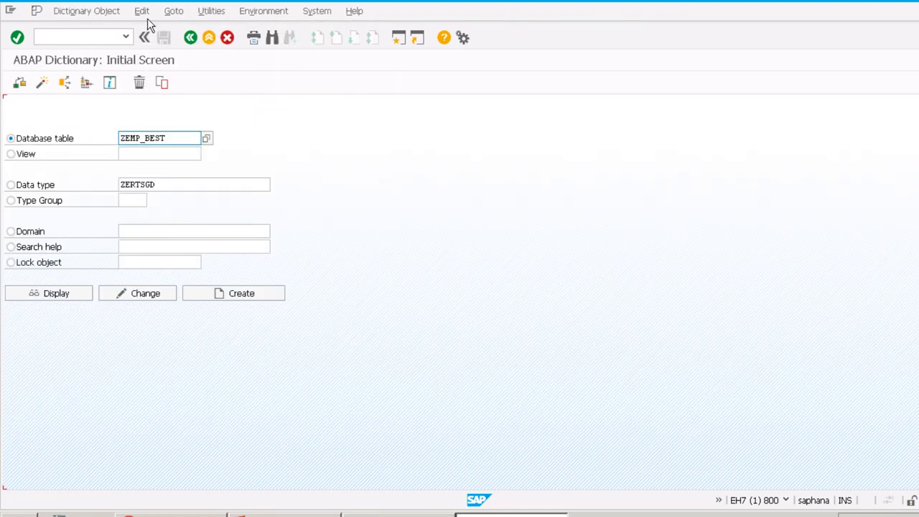
click(173, 14)
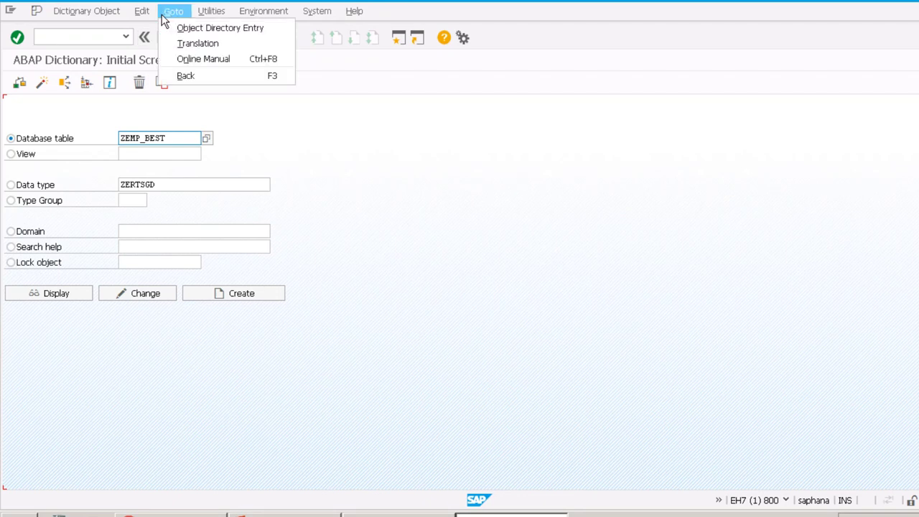
mouse_move(150, 13)
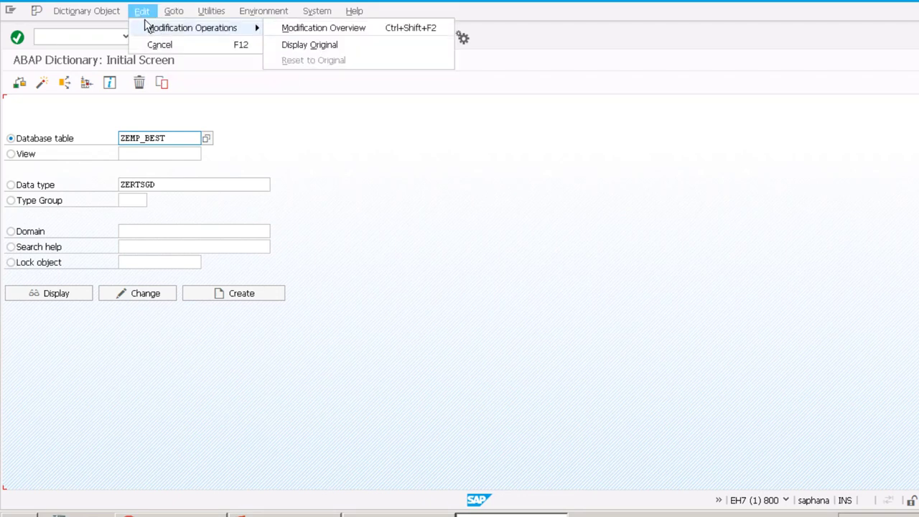
mouse_move(180, 14)
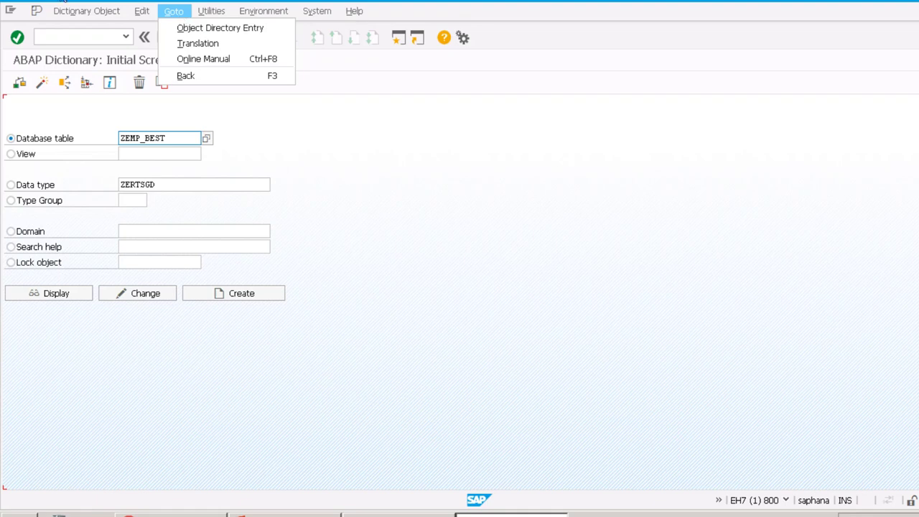
mouse_move(75, 16)
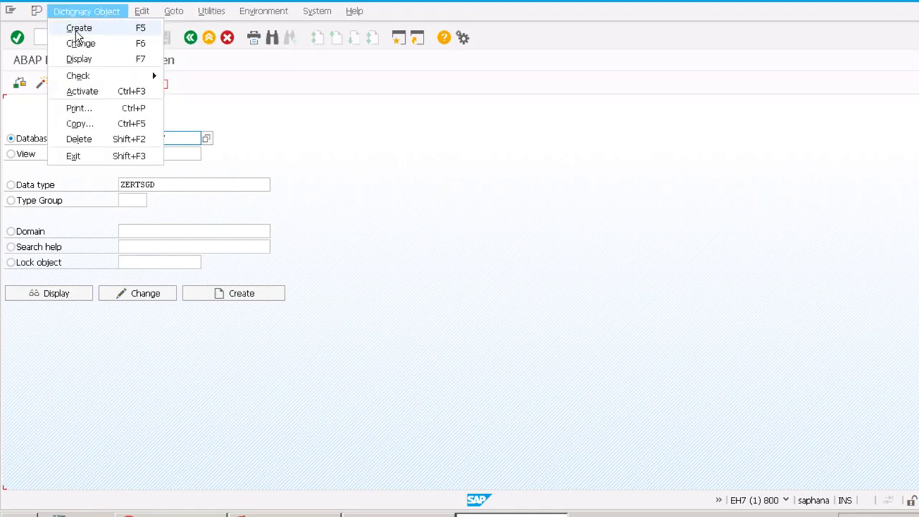
click(290, 139)
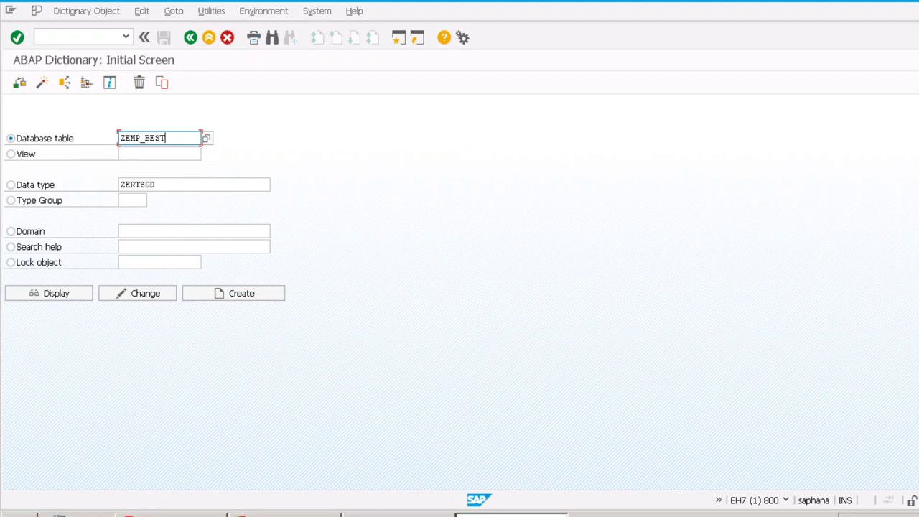
Switch to the SAP-ABAP presentation in PowerPoint and select the SFL logo on slide 15.
mouse_move(170, 514)
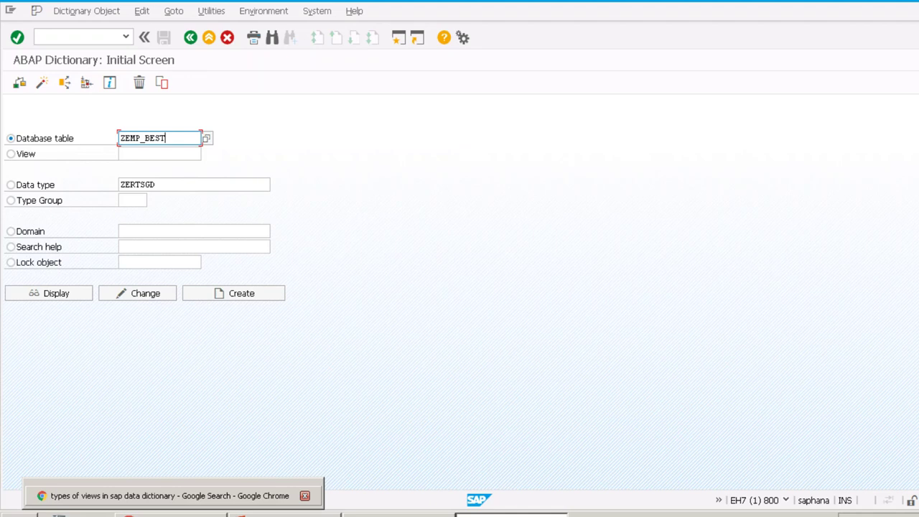
click(283, 514)
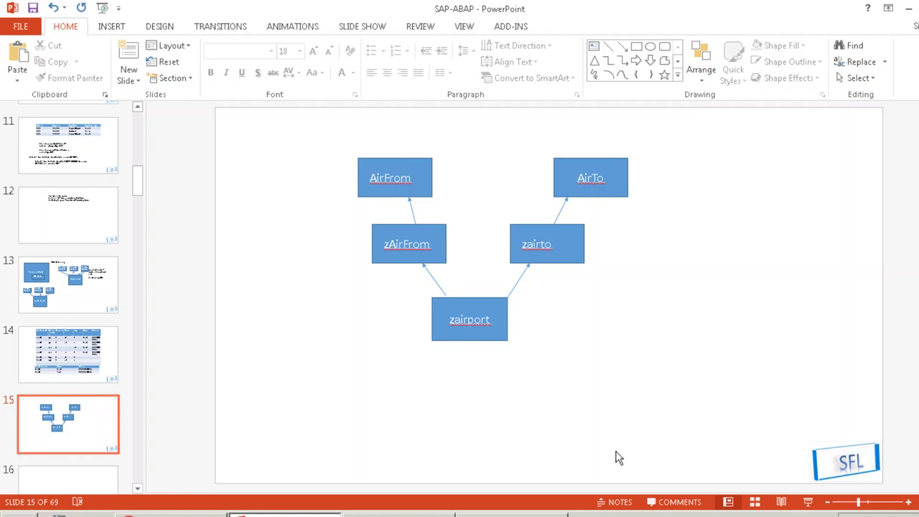
click(831, 470)
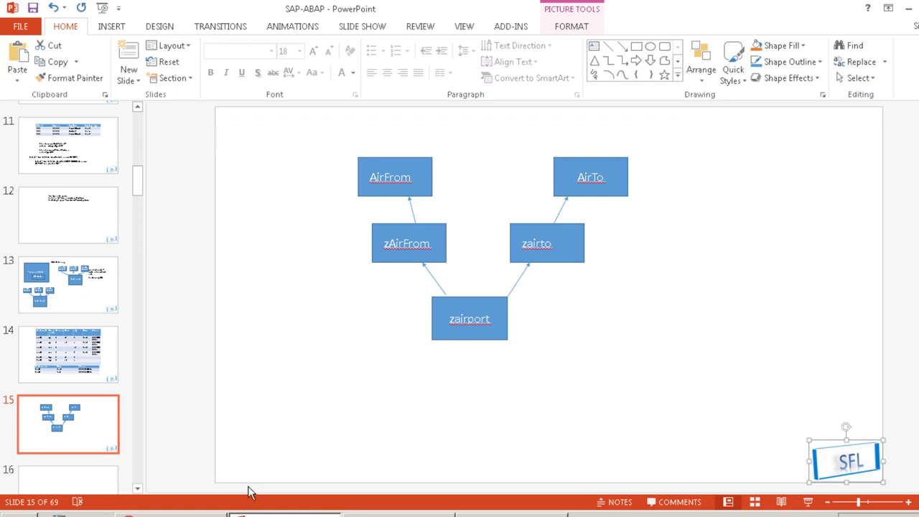
Switch to Google Chrome and open youtube.com in a new browser tab.
click(170, 514)
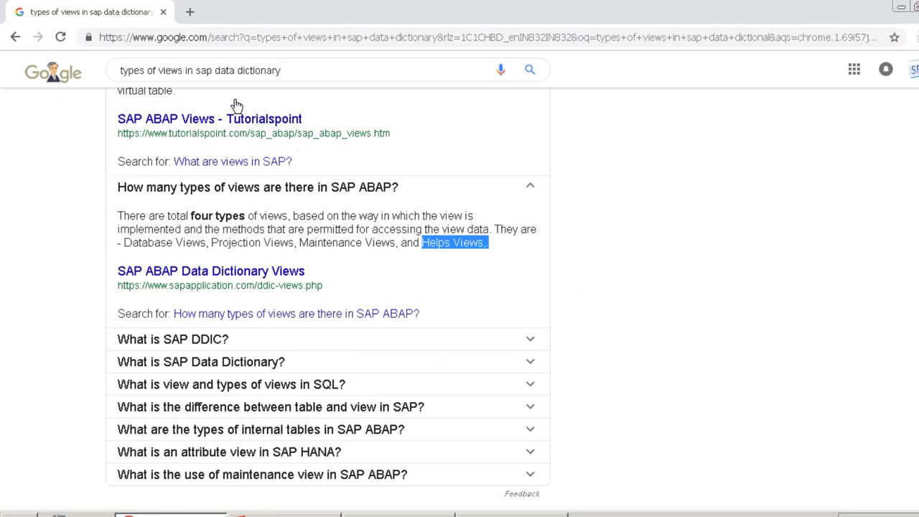
click(190, 11)
text(youtube.com)
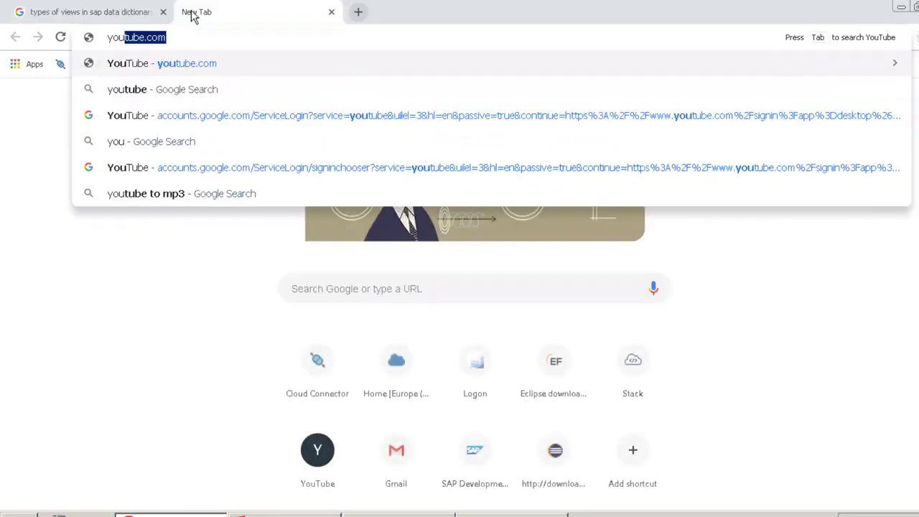
key(Return)
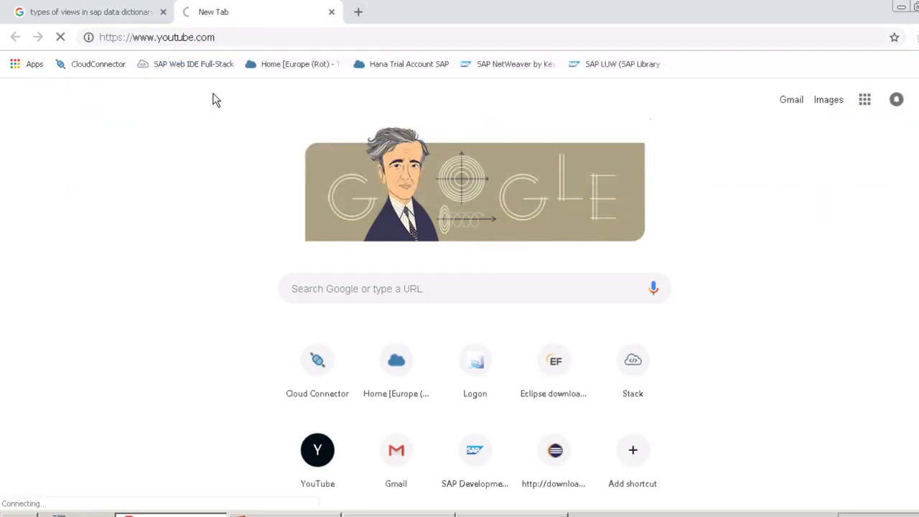